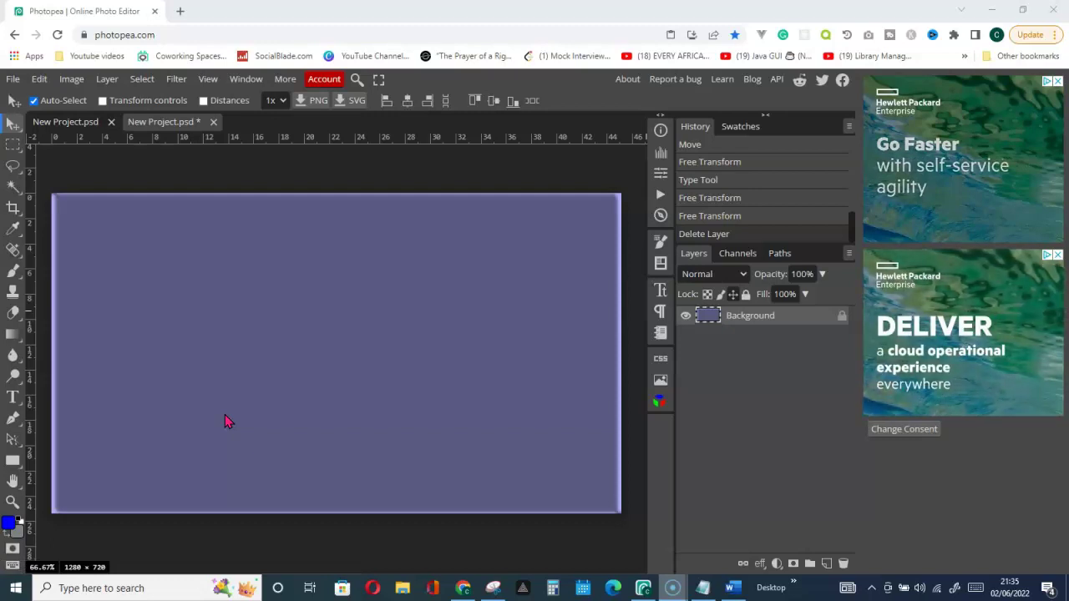
Cycle through the Ellipse, Line and Rectangle shape tools, ending on the Custom Shape tool.
left_click(117, 456)
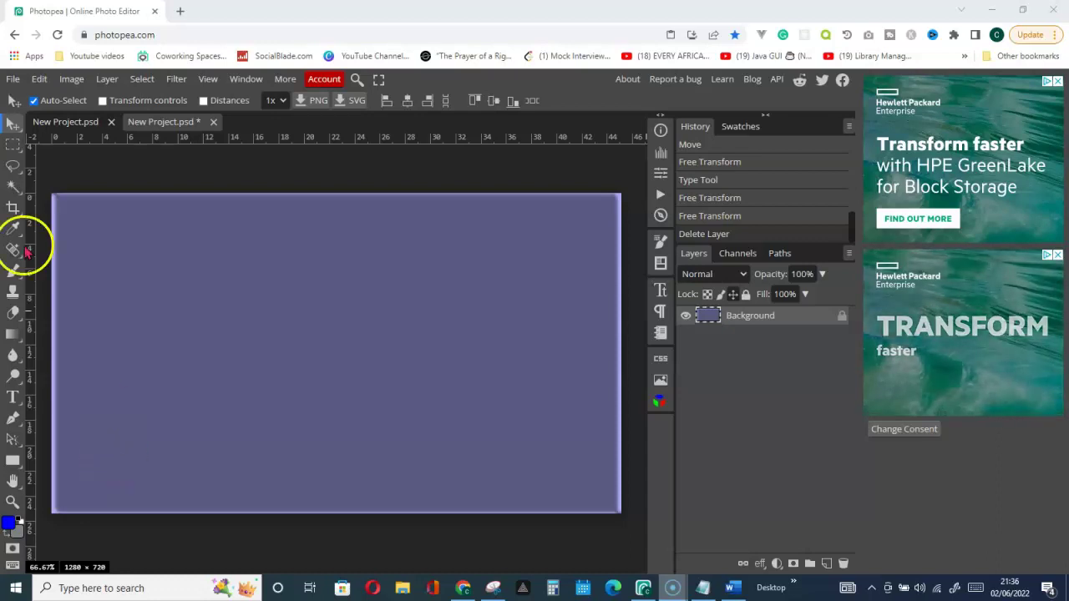
left_click(13, 189)
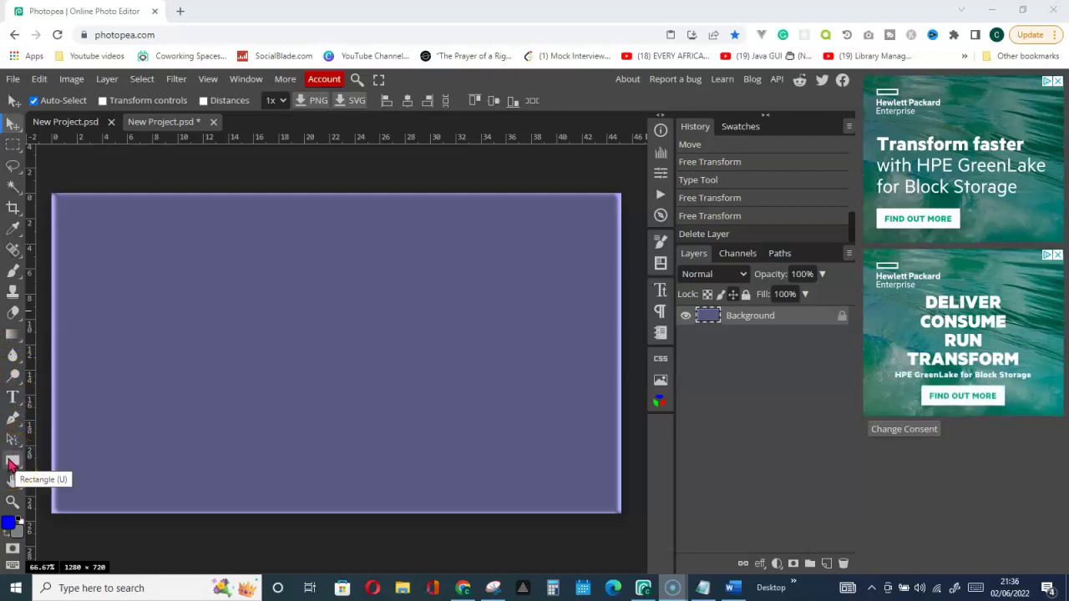
left_click(13, 462)
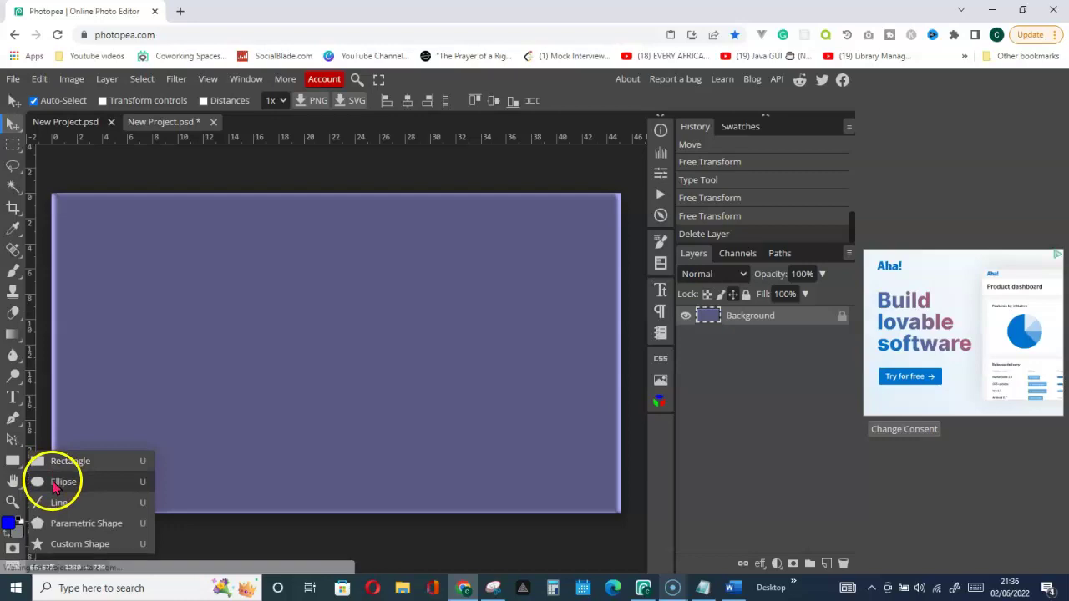
left_click(60, 482)
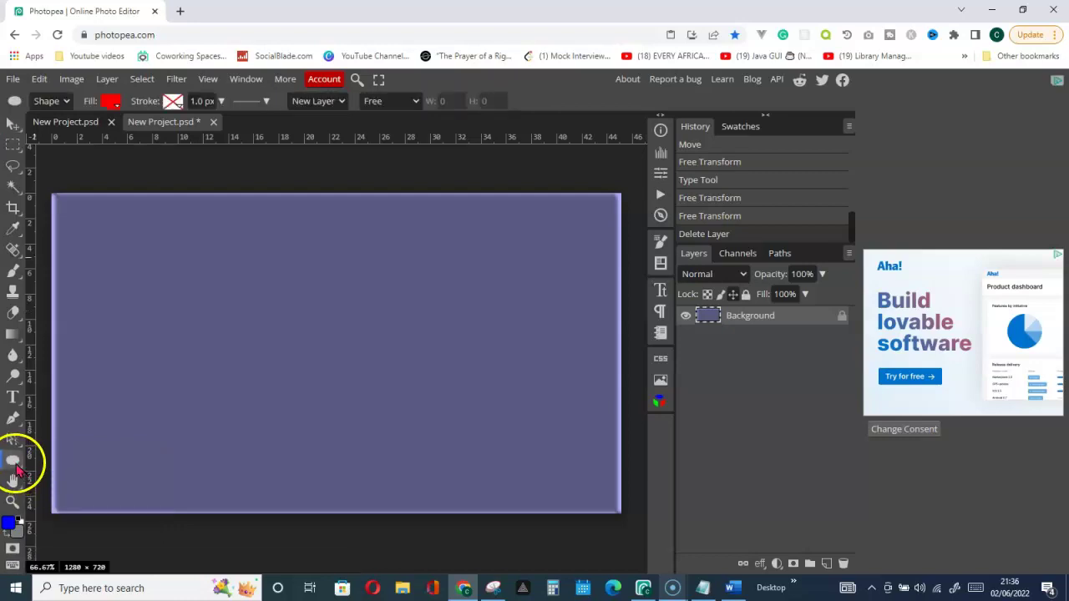
left_click(15, 464)
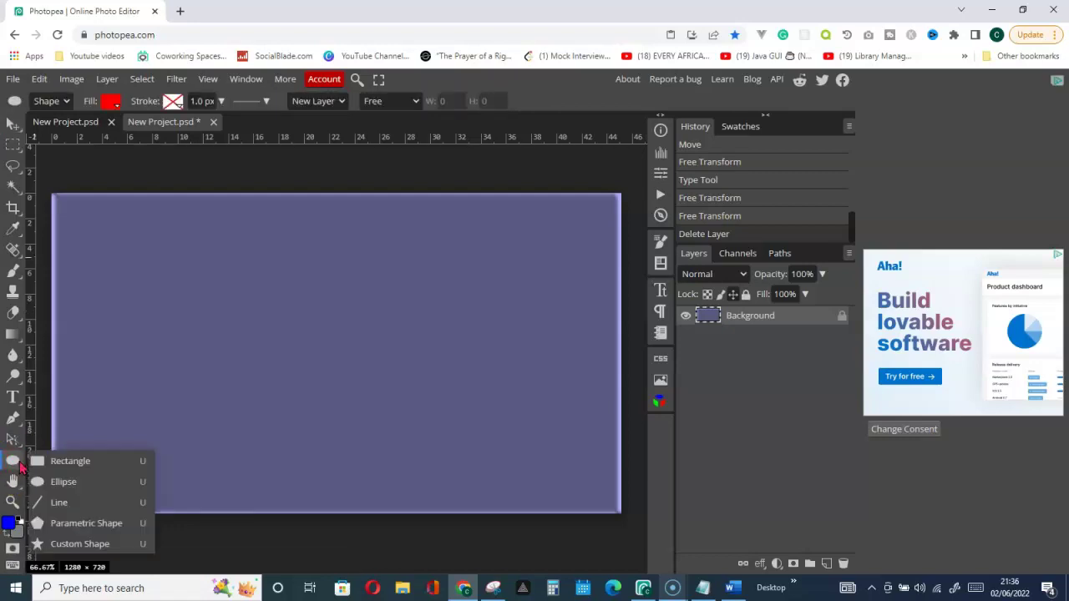
left_click(57, 502)
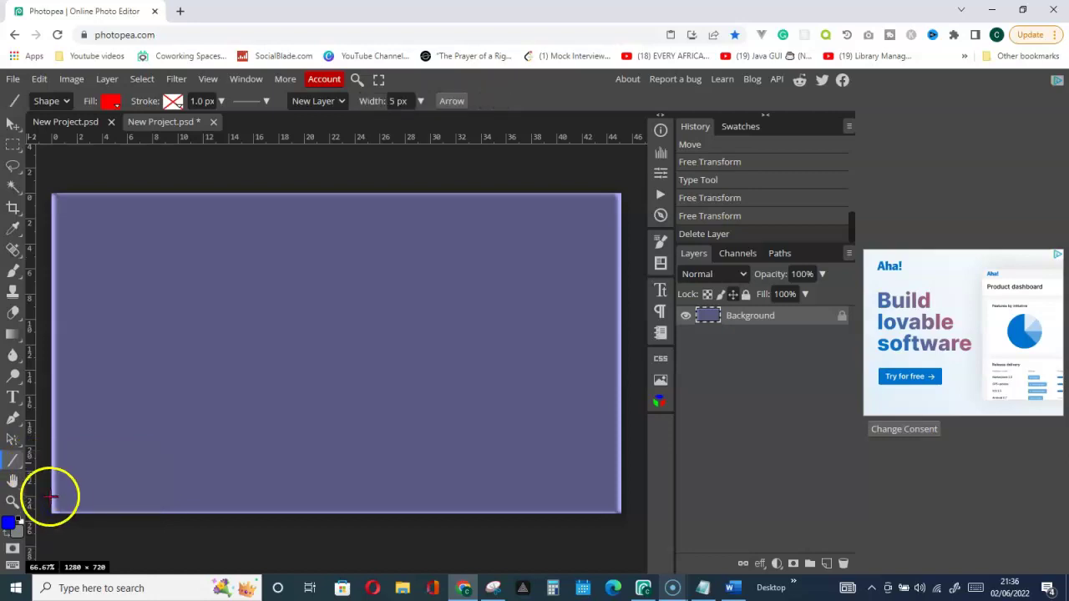
left_click(14, 463)
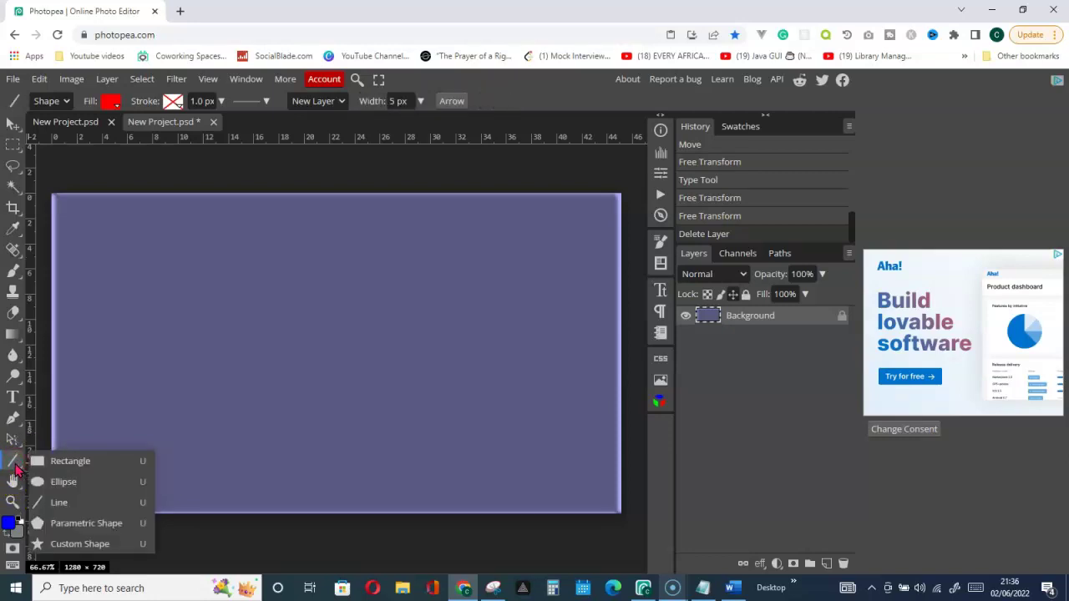
left_click(63, 461)
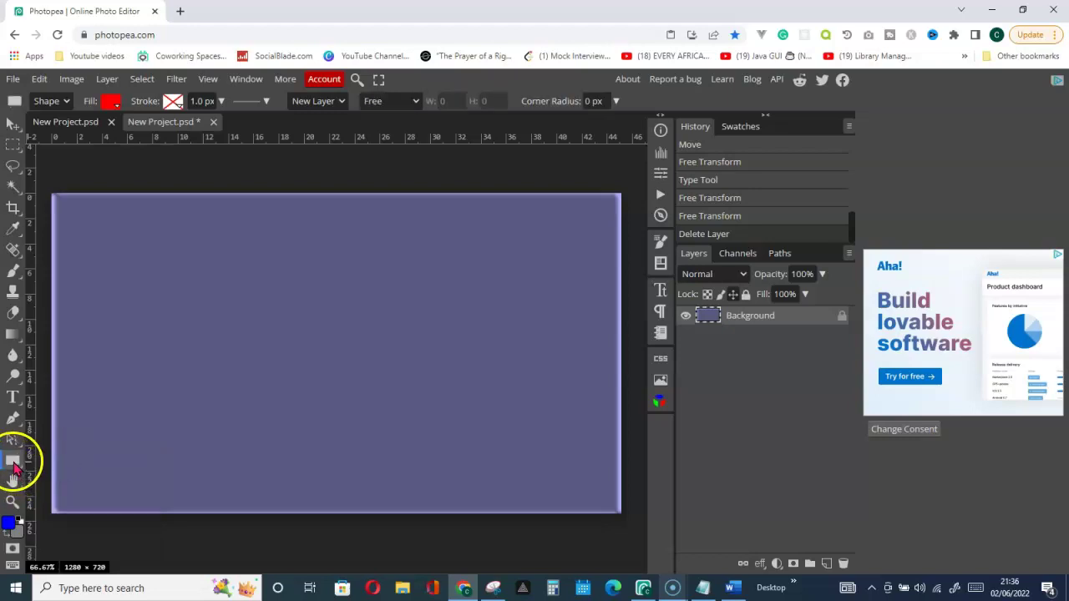
left_click(14, 464)
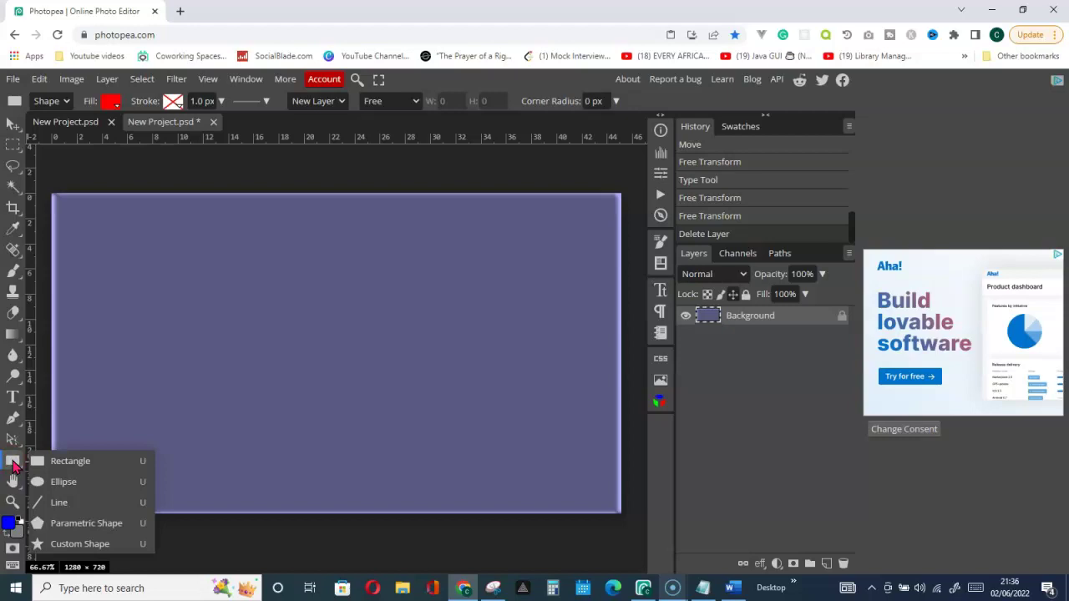
left_click(72, 547)
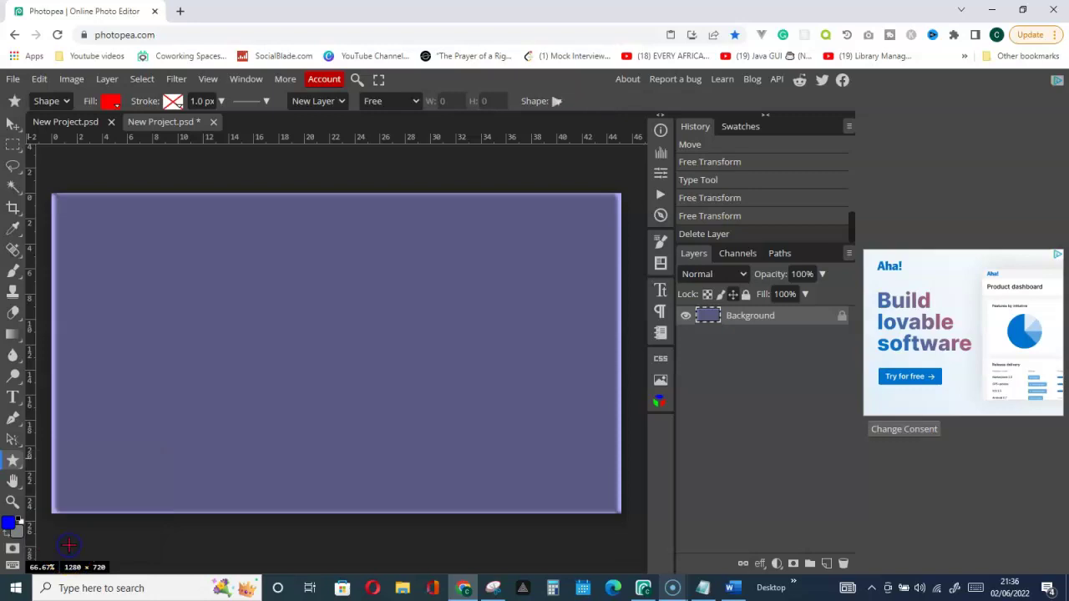
Browse the Shape picker library and select the long right-pointing arrow.
left_click(556, 106)
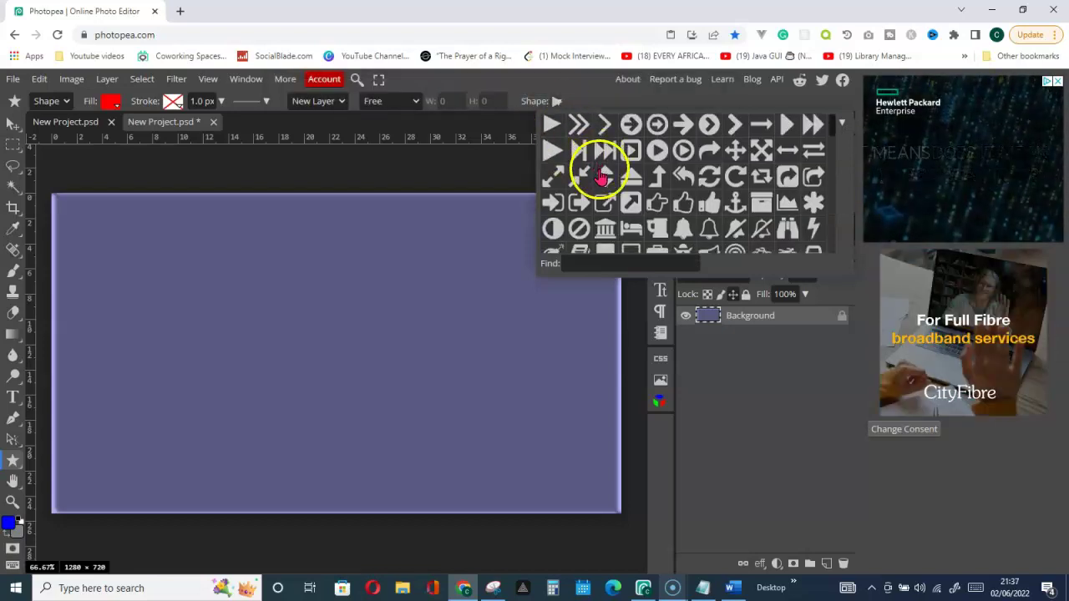
scroll(601, 179, "down", 10)
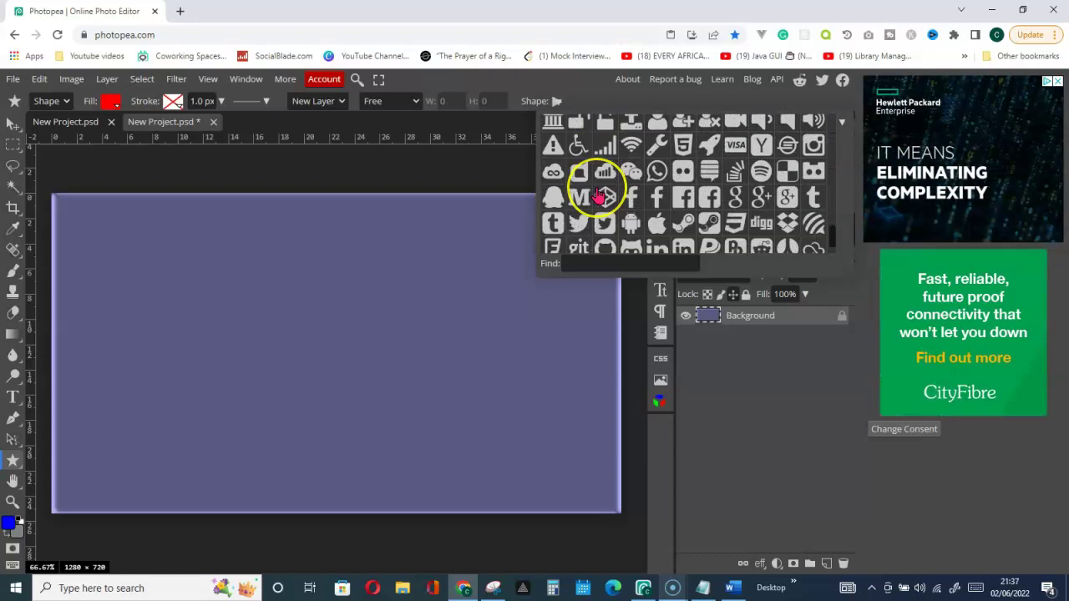
scroll(598, 192, "down", 10)
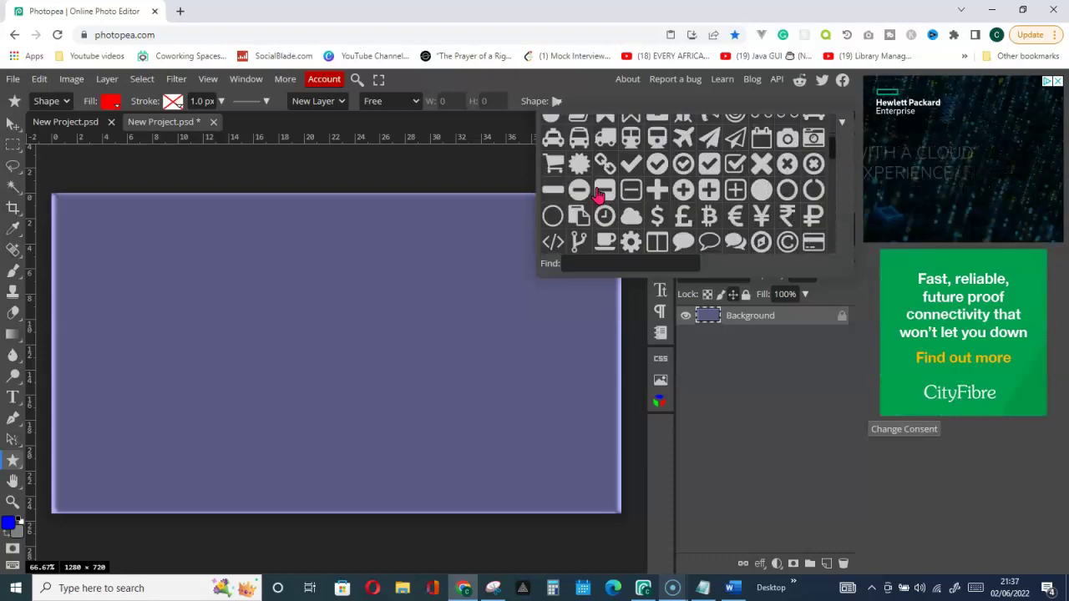
scroll(598, 194, "up", 10)
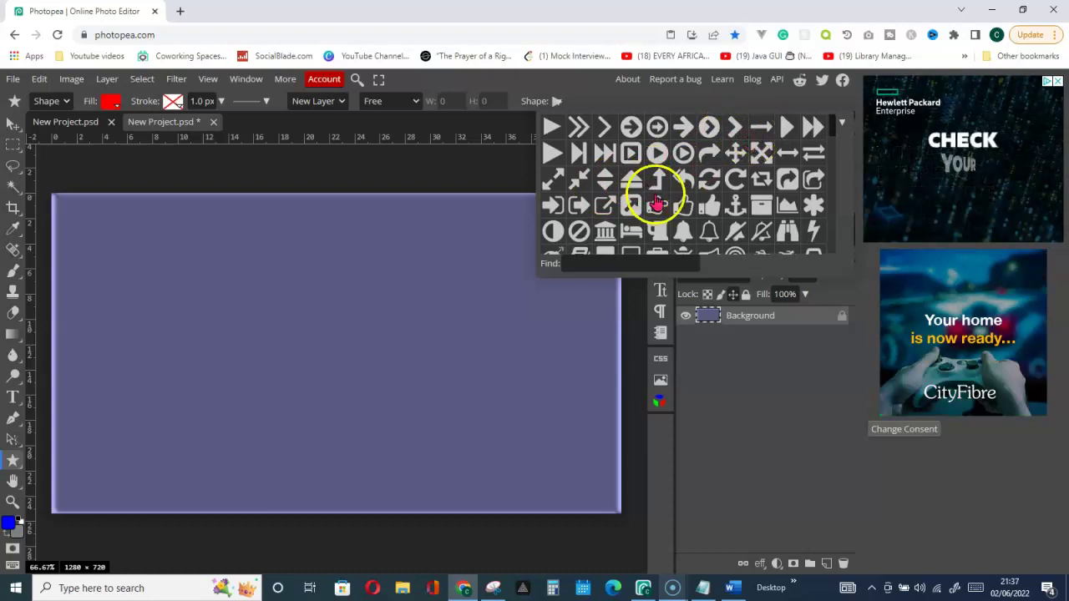
left_click(762, 128)
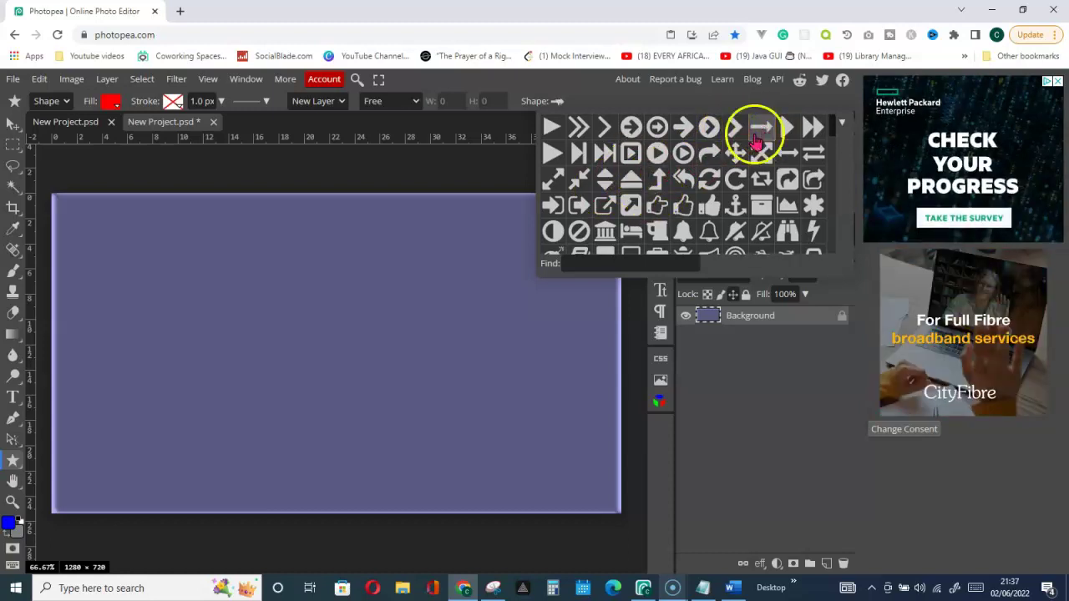
Place the arrow near the canvas centre, accepting the default 100 × 100 size.
left_click(310, 315)
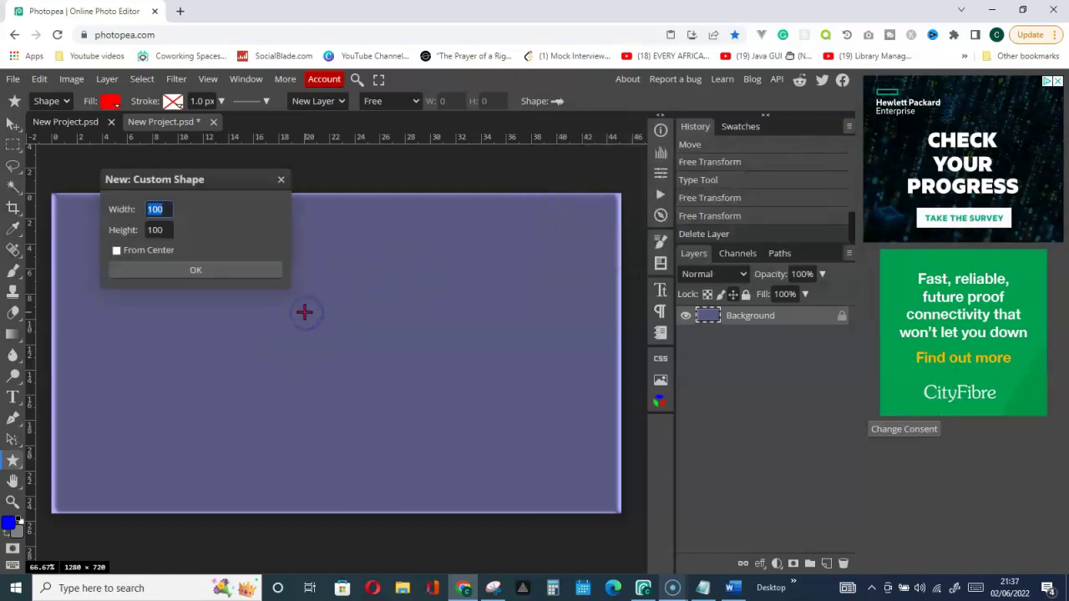
left_click(152, 200)
left_click(204, 275)
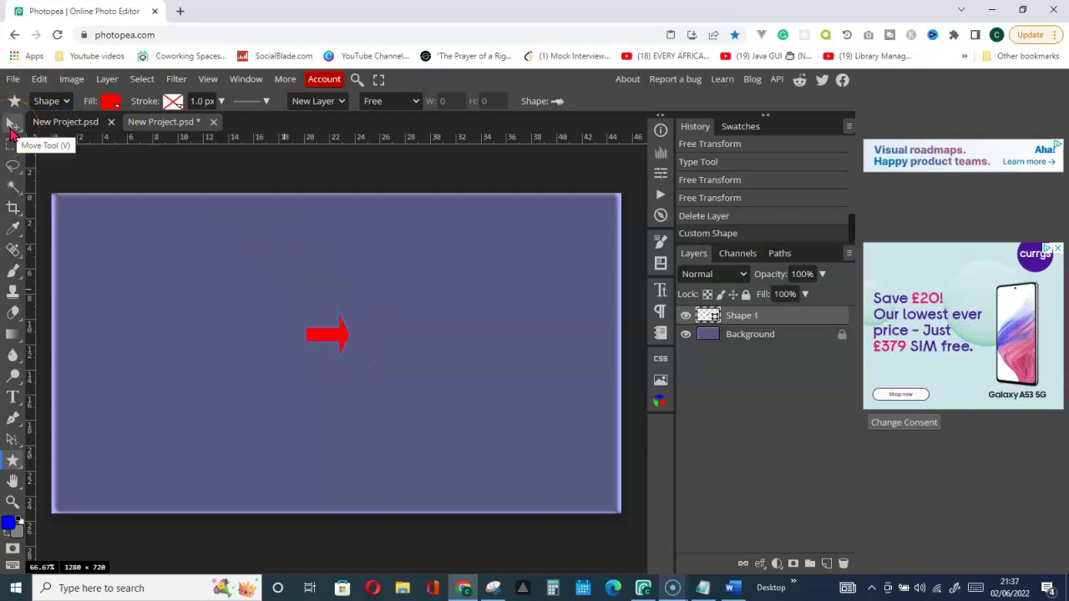
Move the arrow up-left, then scale it with transform handles to about 807%, recentred.
left_click(11, 130)
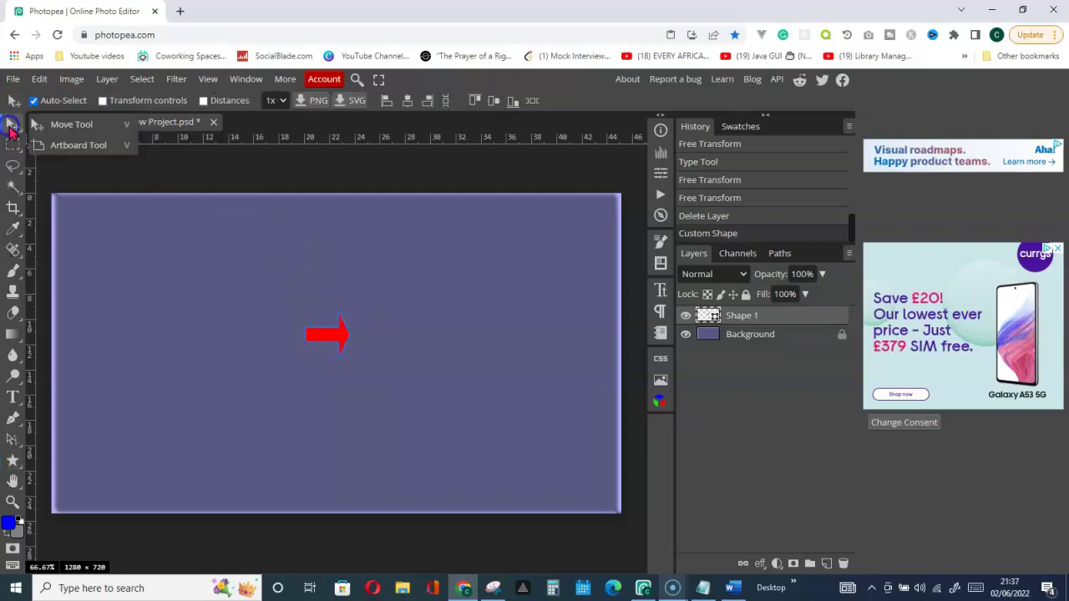
left_click_drag(328, 336, 208, 305)
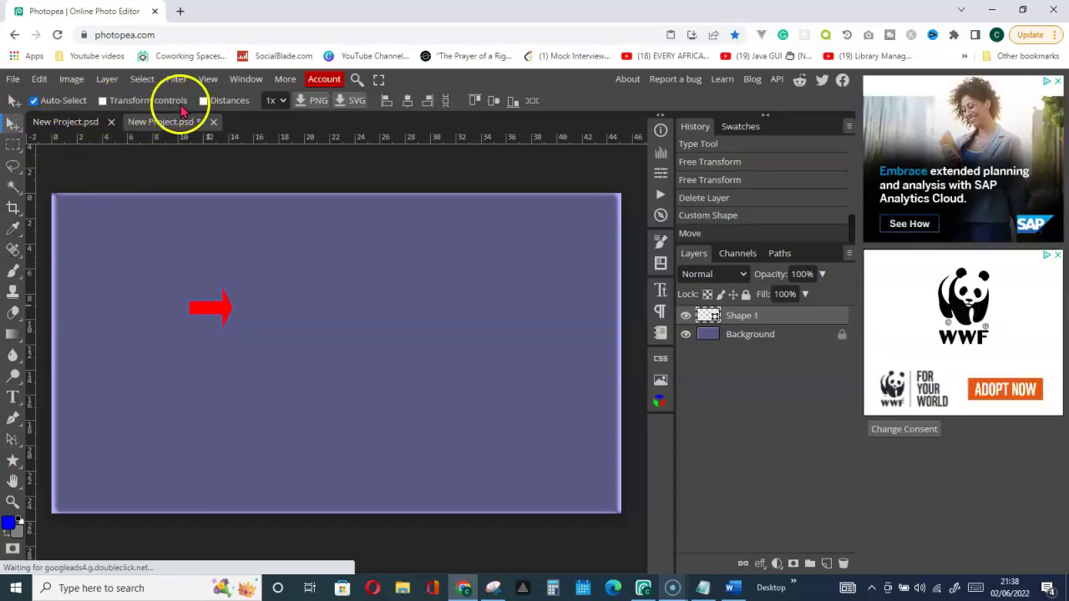
left_click(103, 101)
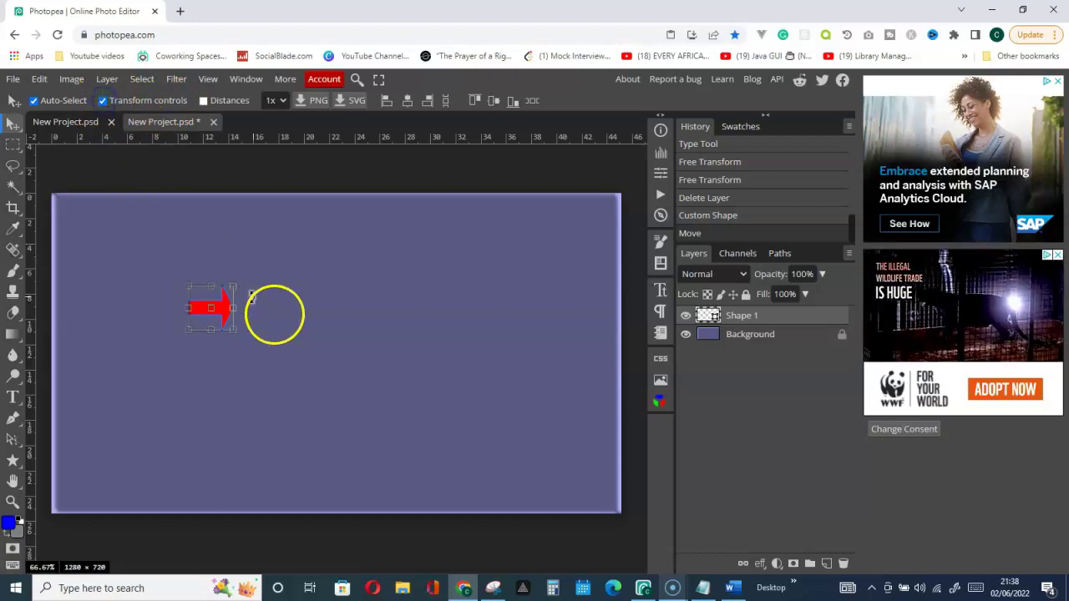
left_click_drag(231, 308, 378, 311)
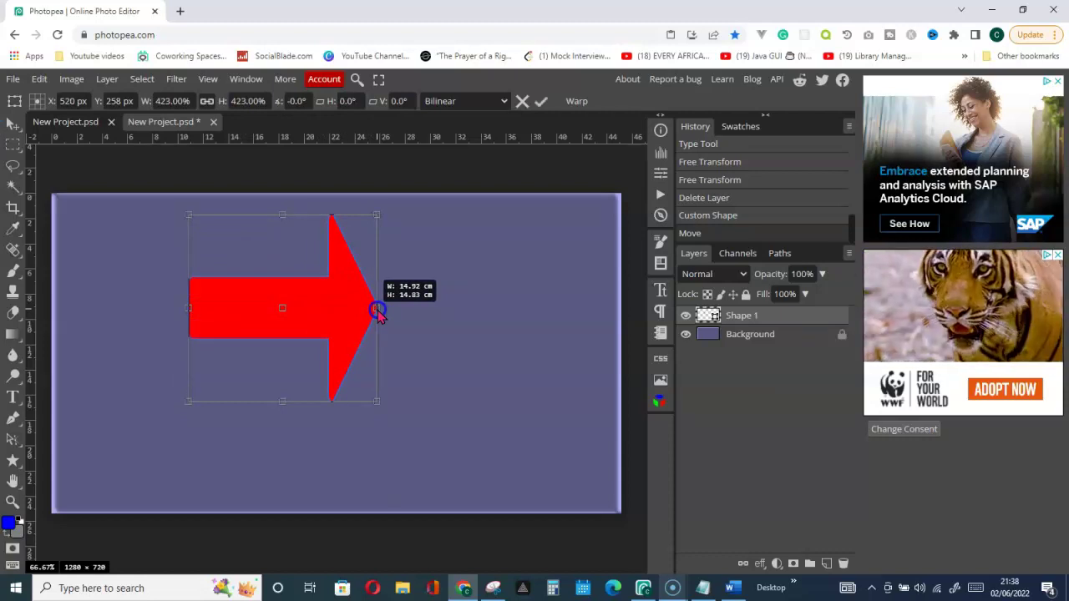
left_click_drag(379, 312, 416, 322)
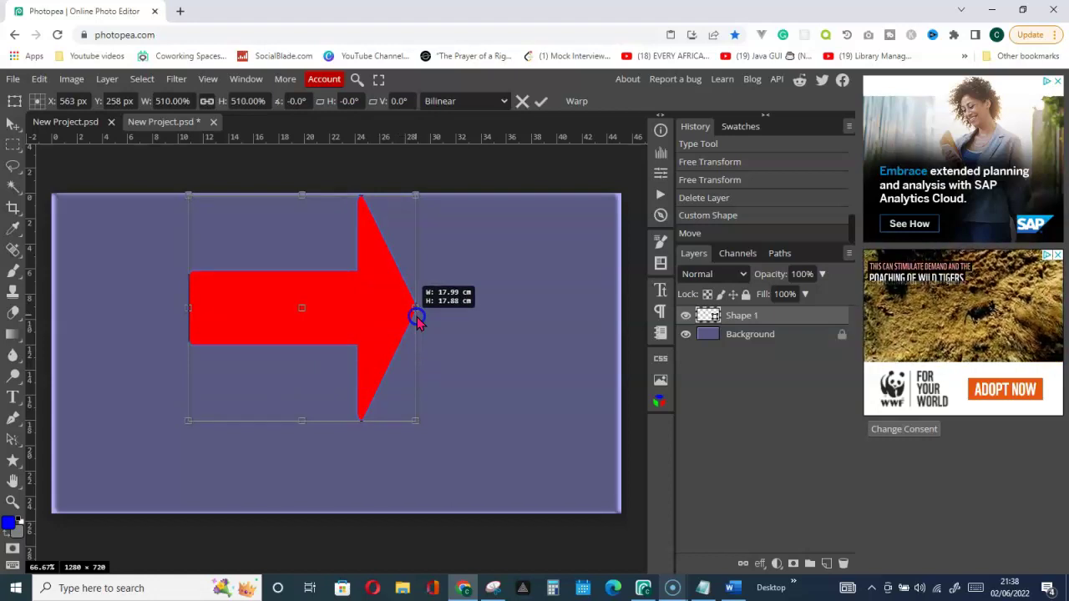
left_click_drag(358, 310, 506, 331)
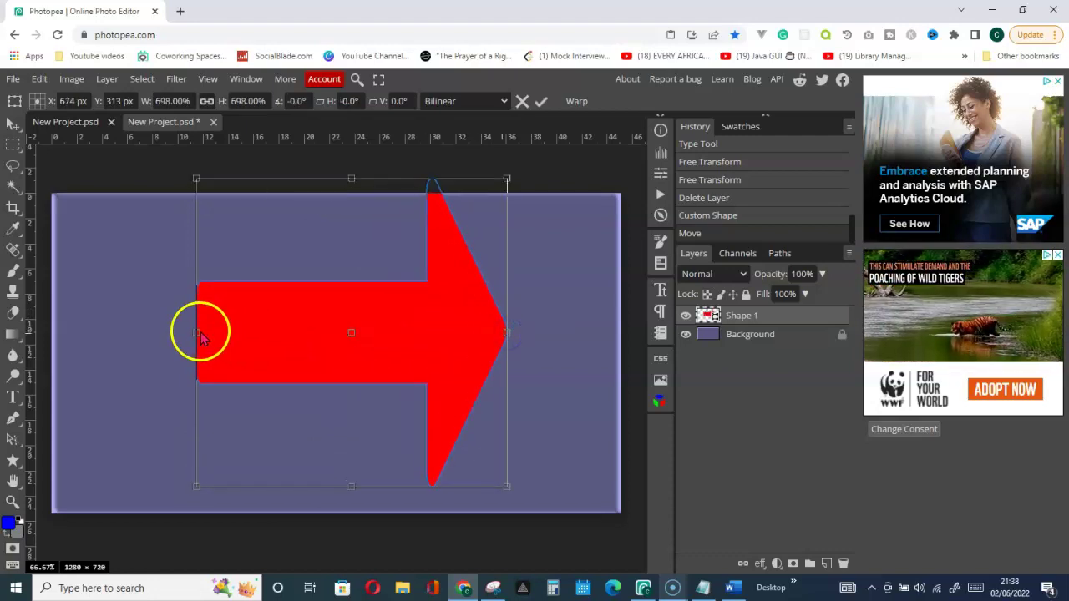
left_click_drag(197, 330, 148, 330)
left_click_drag(250, 337, 280, 367)
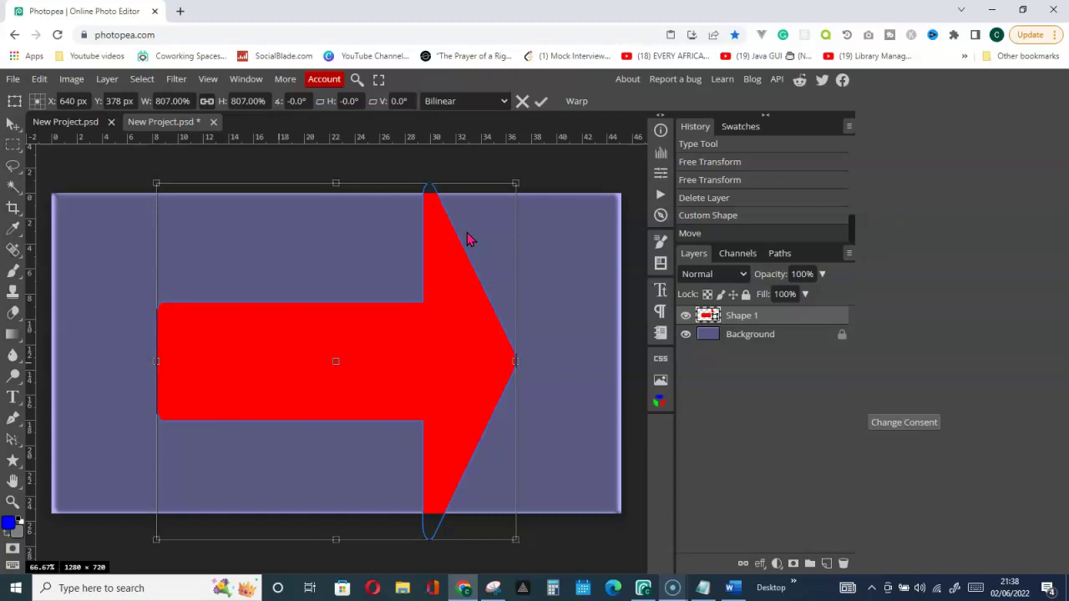
Commit the transform, hide transform controls, and undo the 807% enlargement.
left_click(540, 101)
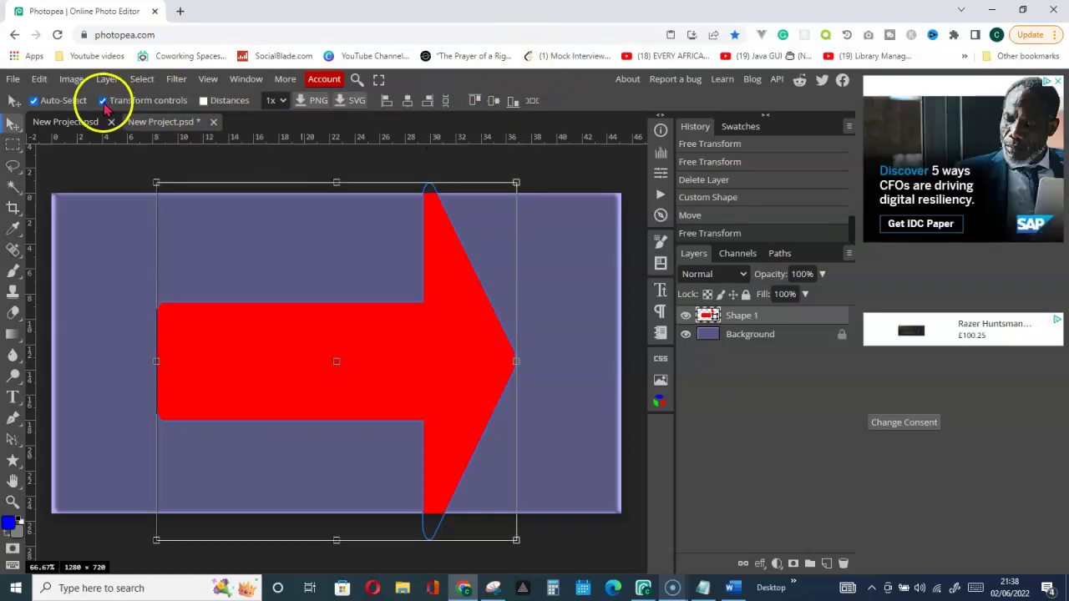
left_click(103, 100)
left_click(40, 78)
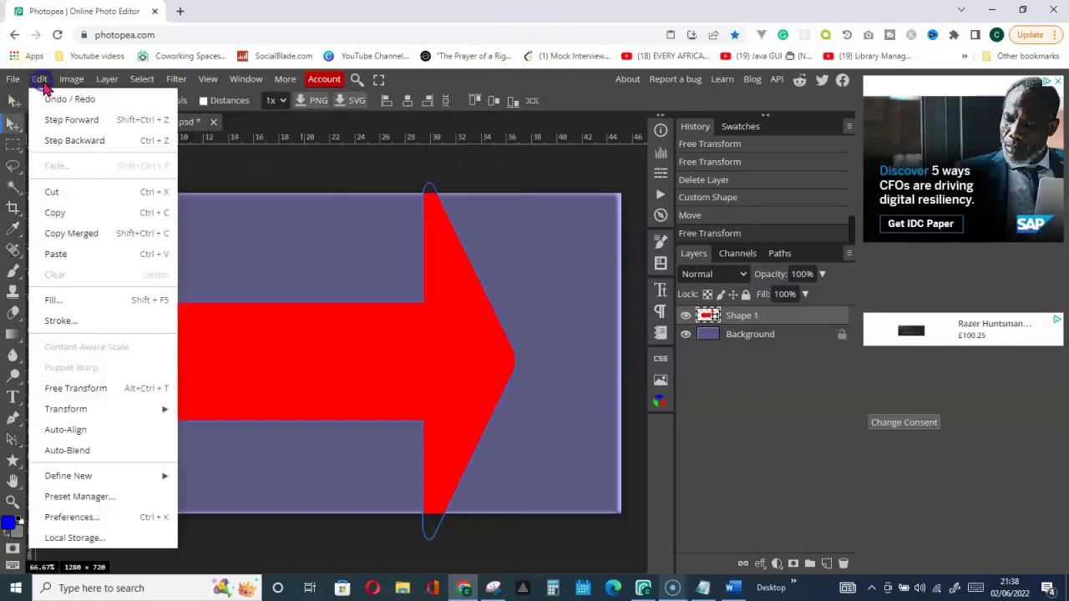
left_click(65, 97)
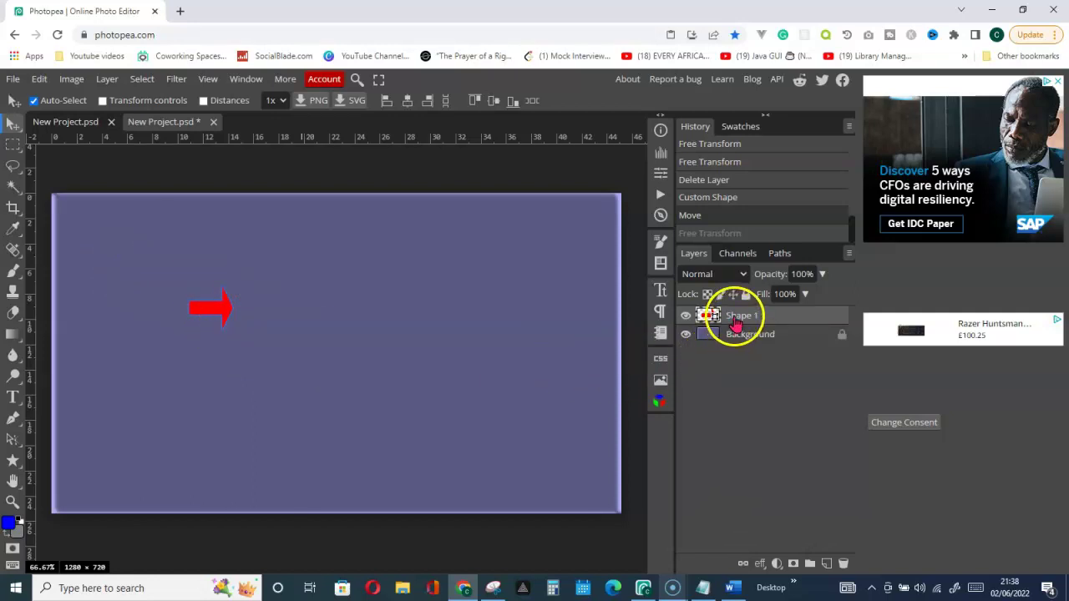
Reselect the Shape 1 layer in the Layers panel and bring up the Edit menu.
left_click(735, 324)
left_click(737, 335)
left_click(741, 323)
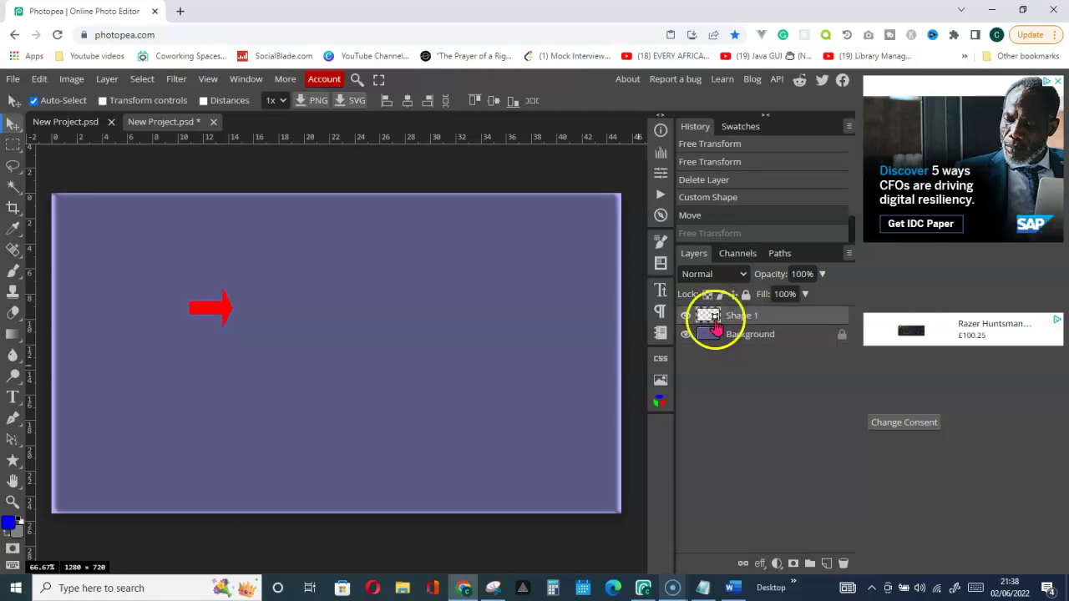
left_click_drag(718, 320, 218, 311)
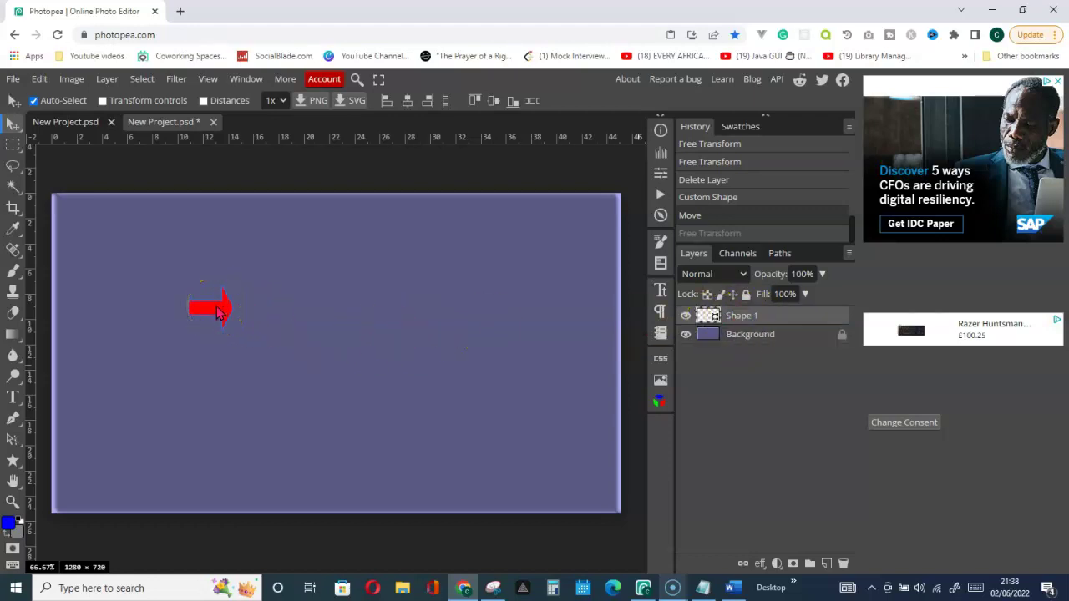
left_click(39, 78)
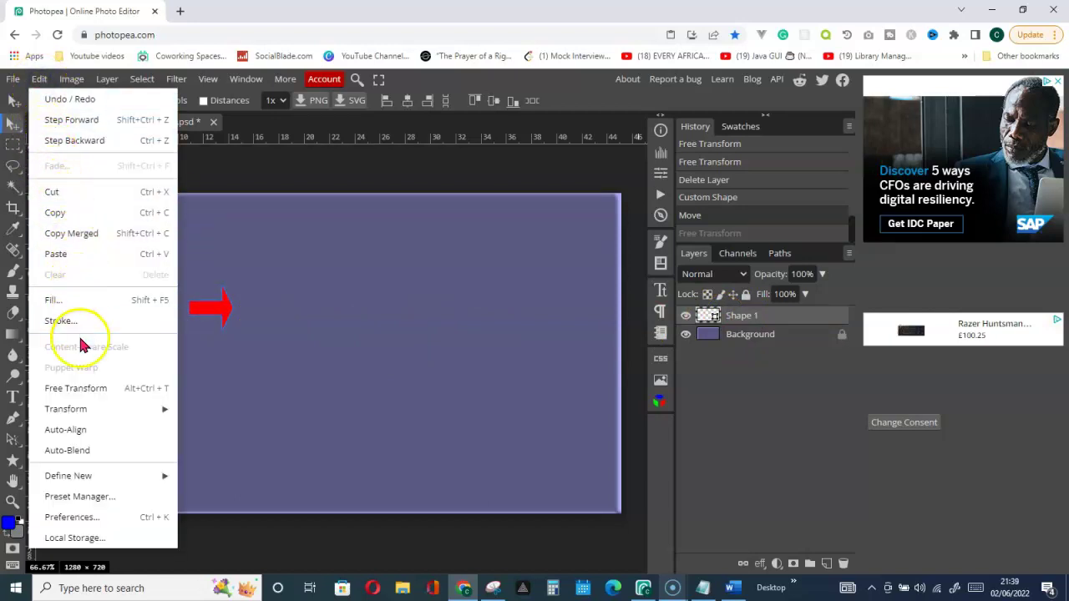
Warp the arrow's left end into a long tail, confirm, and move the arrow toward centre.
mouse_move(76, 415)
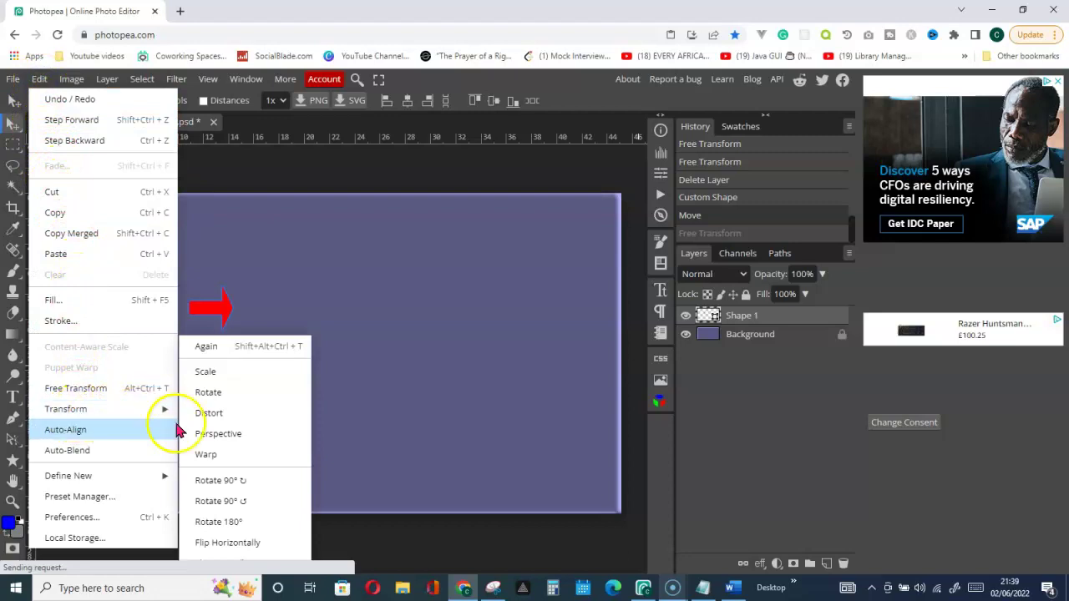
left_click(206, 455)
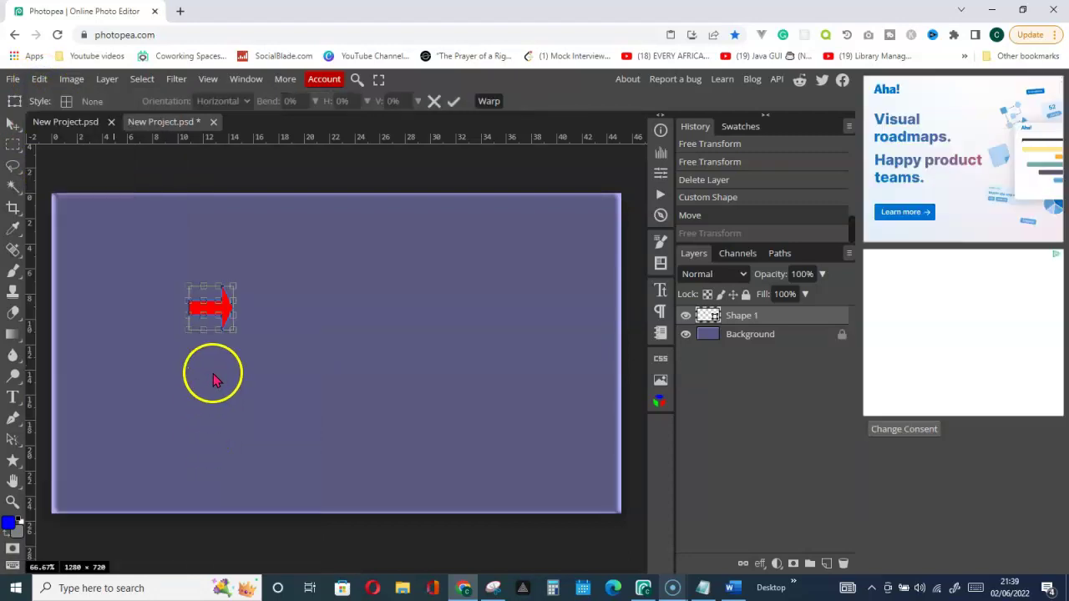
left_click_drag(188, 305, 71, 305)
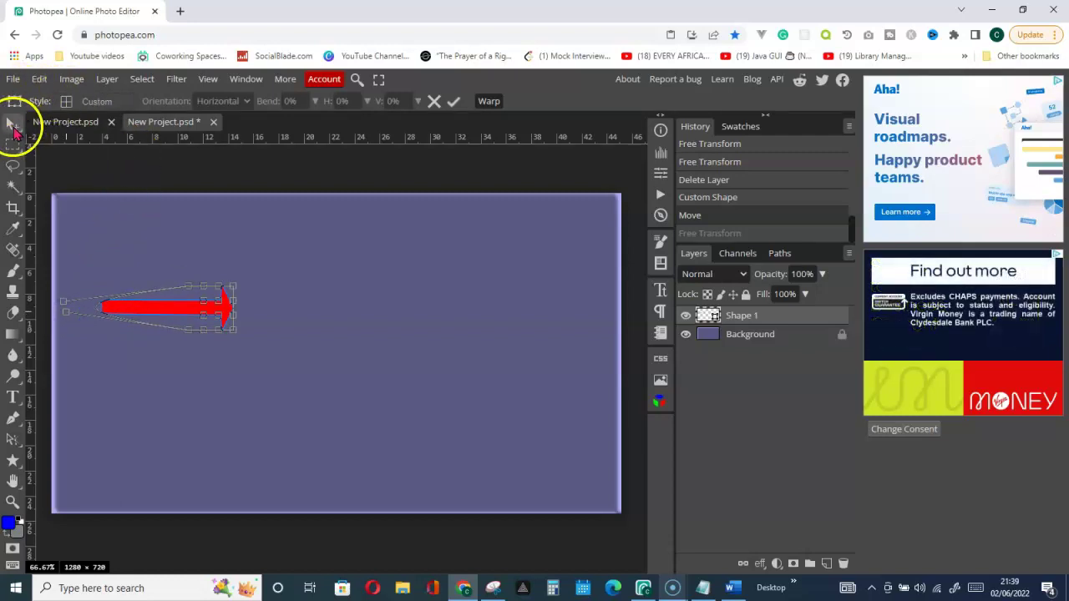
left_click(454, 103)
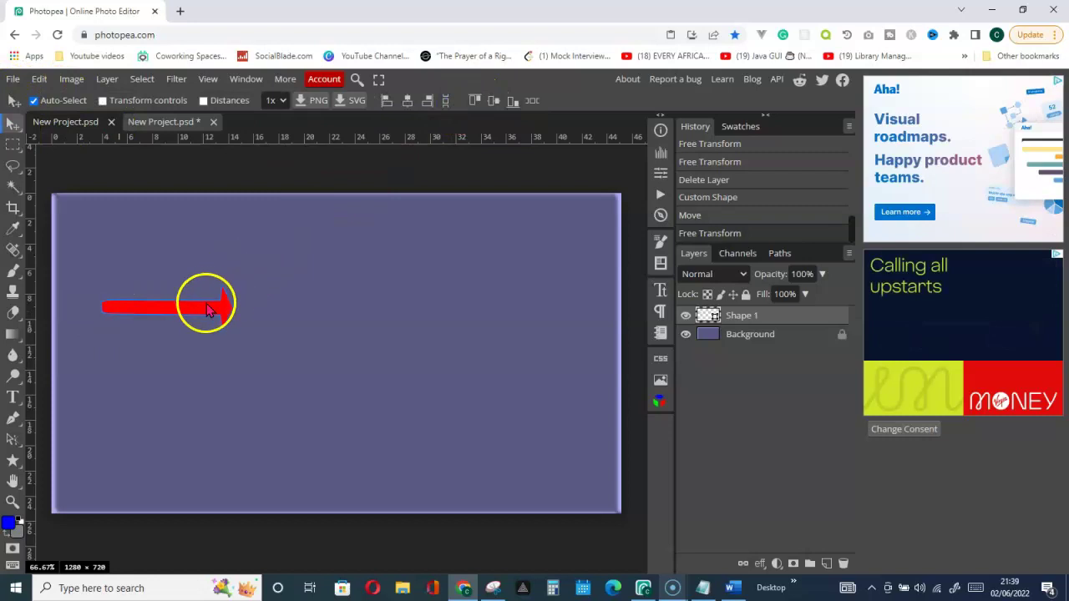
left_click_drag(278, 312, 442, 308)
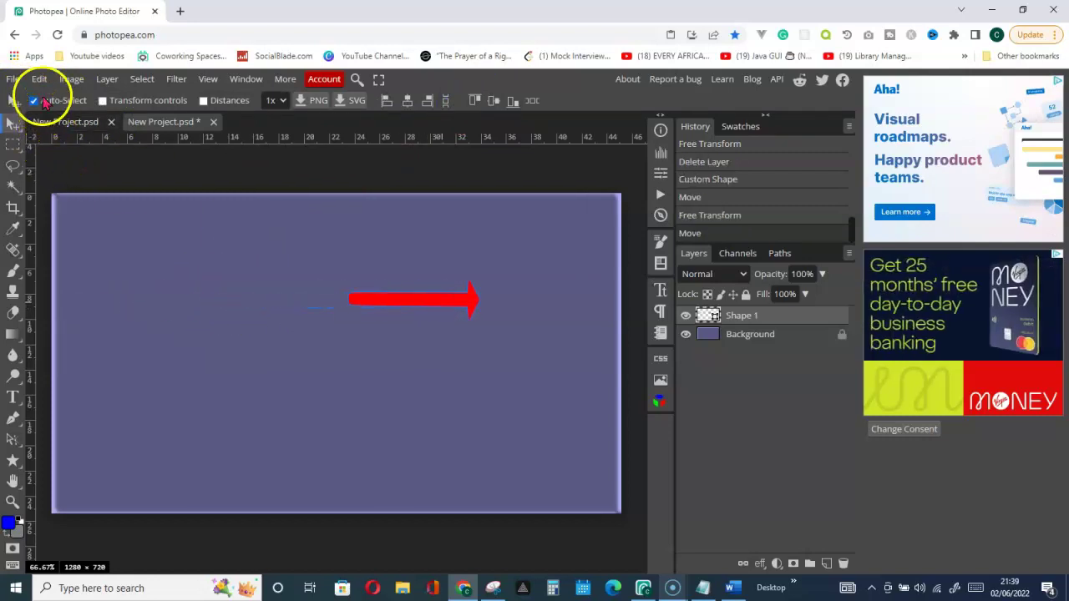
Warp the arrow's tail further left, confirm, and shift the arrow up and right.
left_click(39, 80)
mouse_move(72, 410)
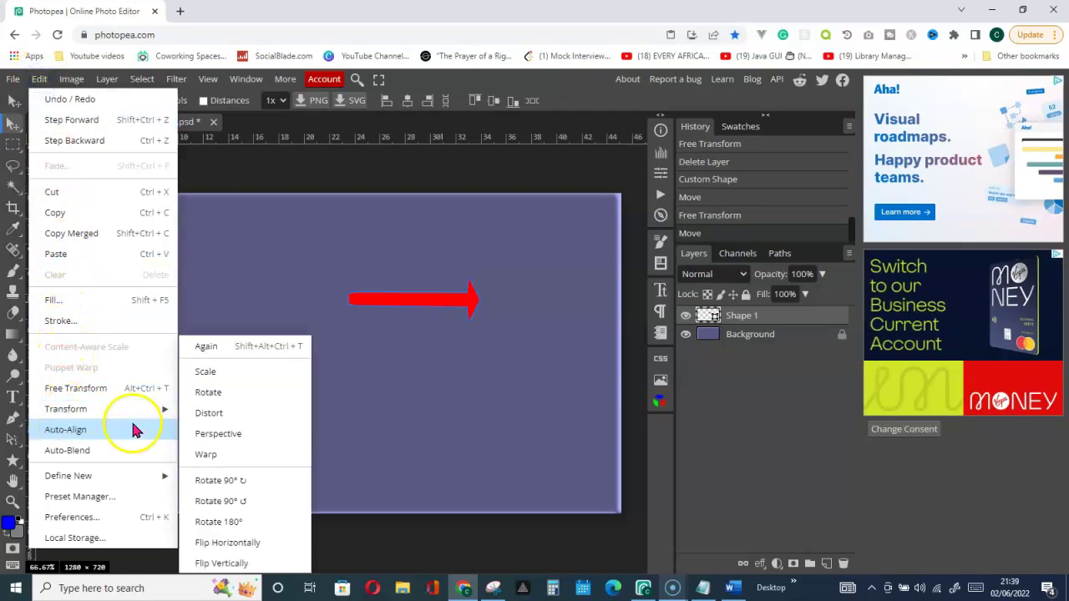
left_click(212, 457)
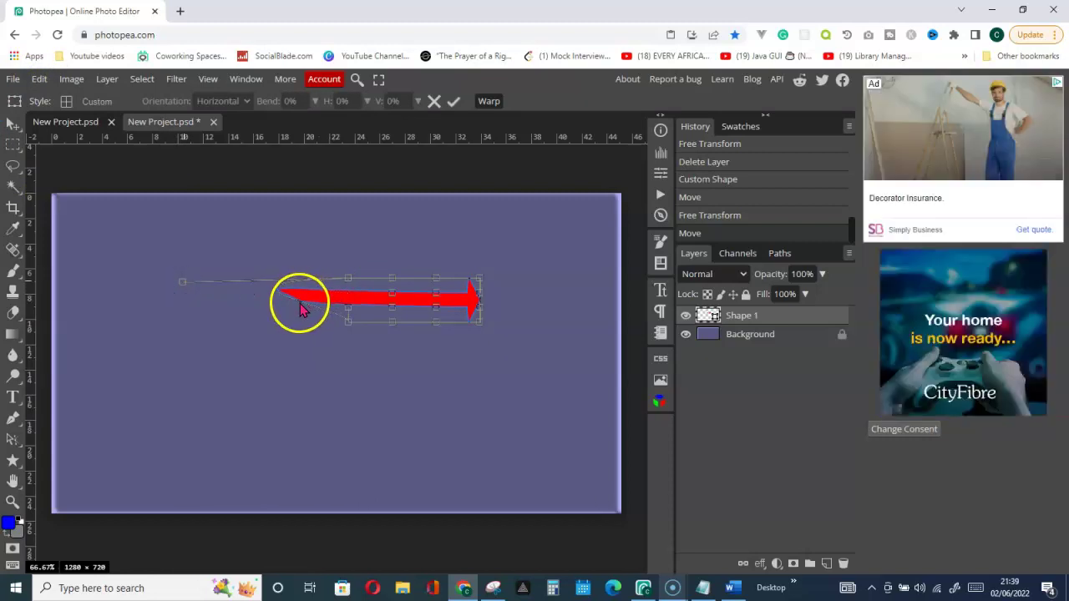
left_click_drag(315, 312, 351, 327)
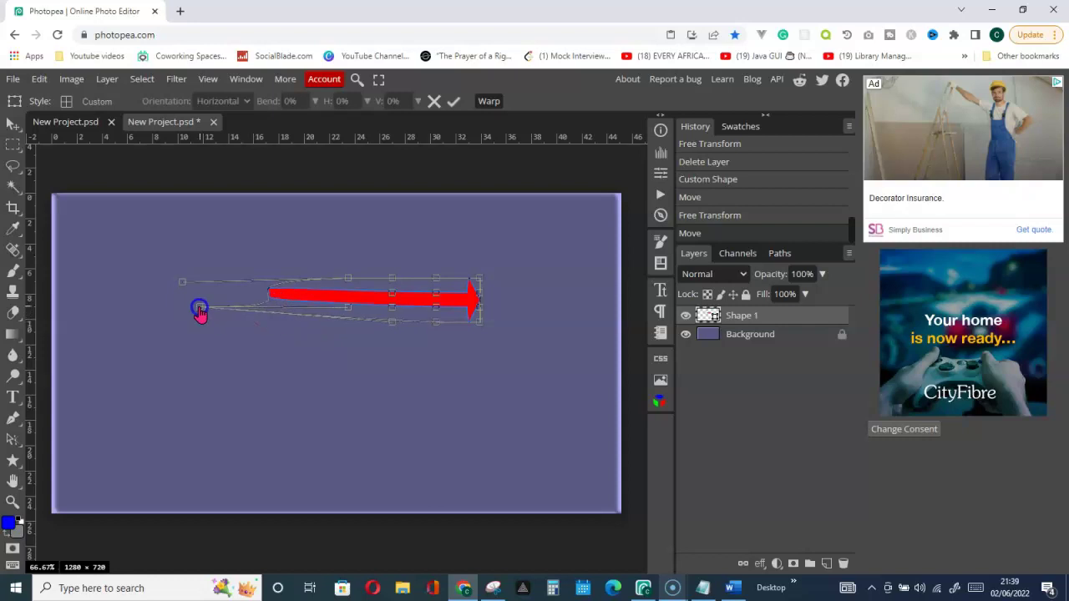
left_click_drag(195, 311, 89, 312)
left_click(455, 101)
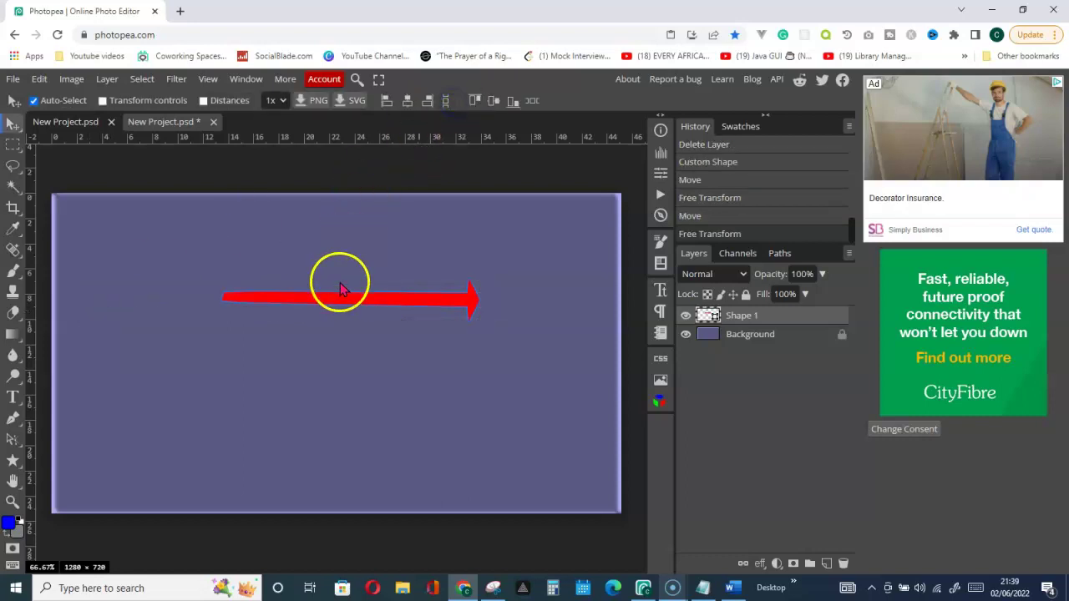
left_click_drag(370, 296, 416, 283)
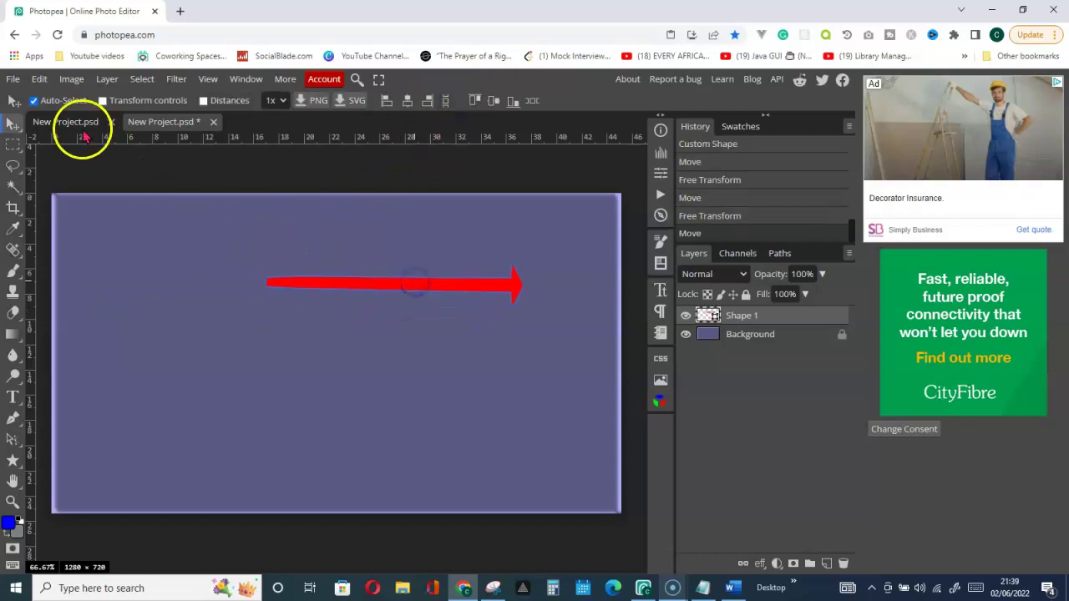
Start another warp, adjusting the tail and middle handles so the shaft begins to curve.
left_click(40, 79)
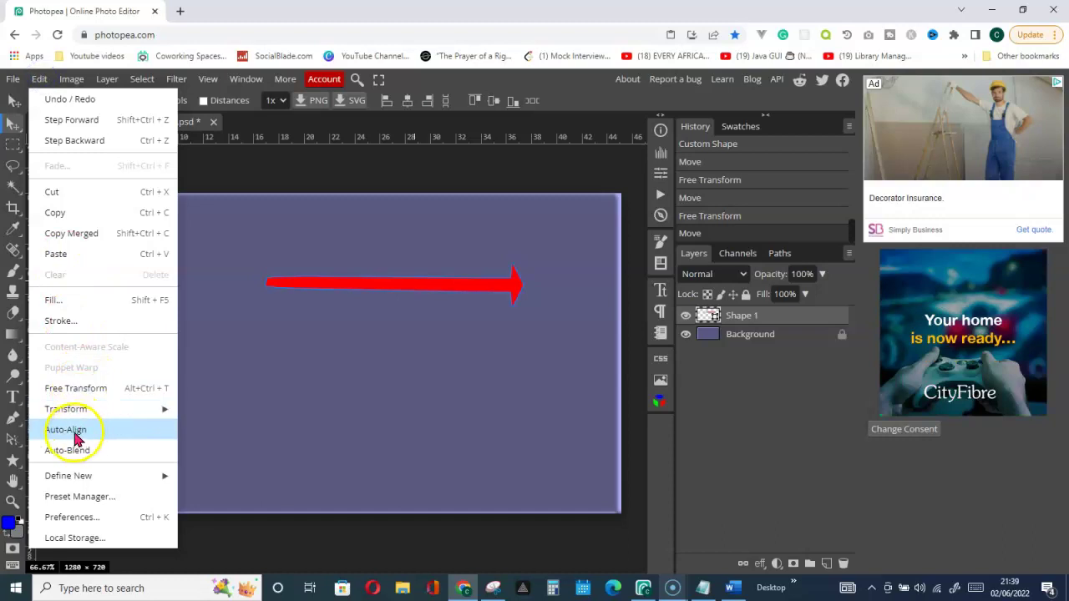
mouse_move(80, 410)
left_click(224, 452)
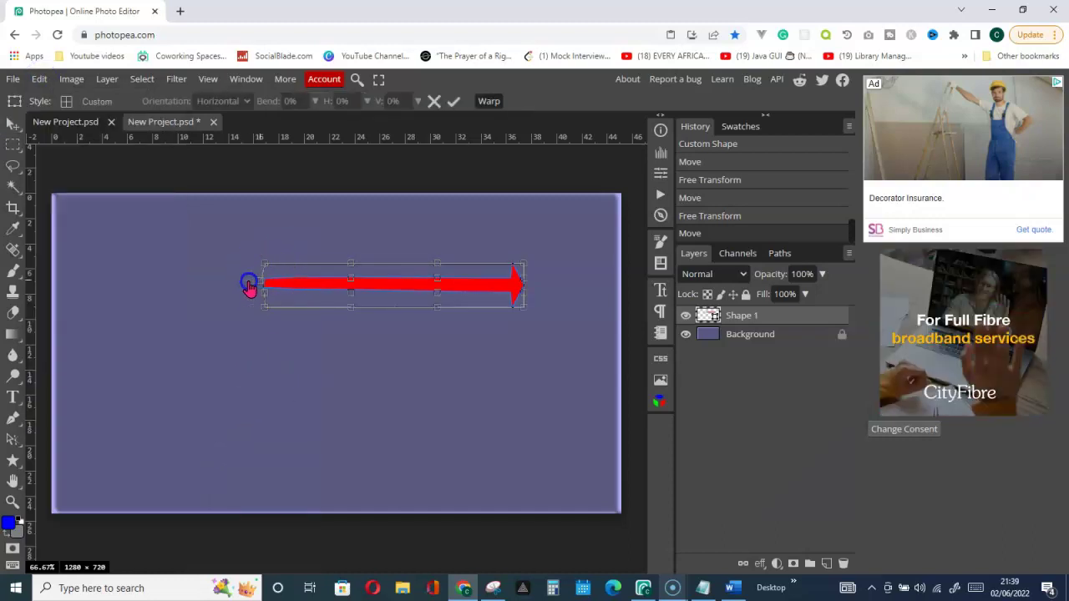
left_click_drag(213, 285, 210, 288)
left_click_drag(422, 303, 440, 301)
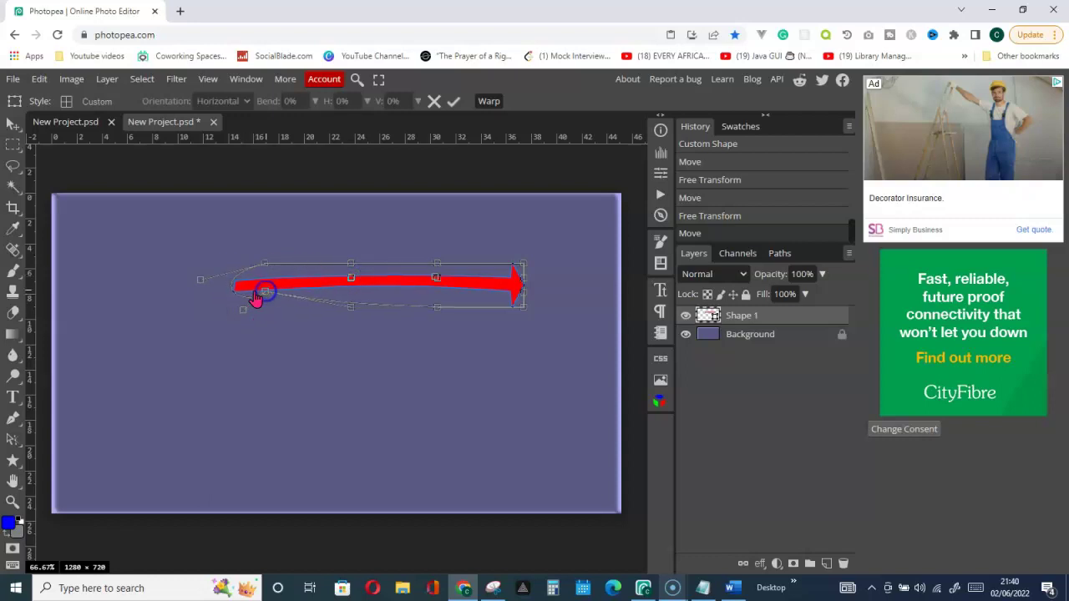
Pull the warp's tail handle down and left into an upward-sweeping curve, then commit.
left_click_drag(195, 289, 219, 378)
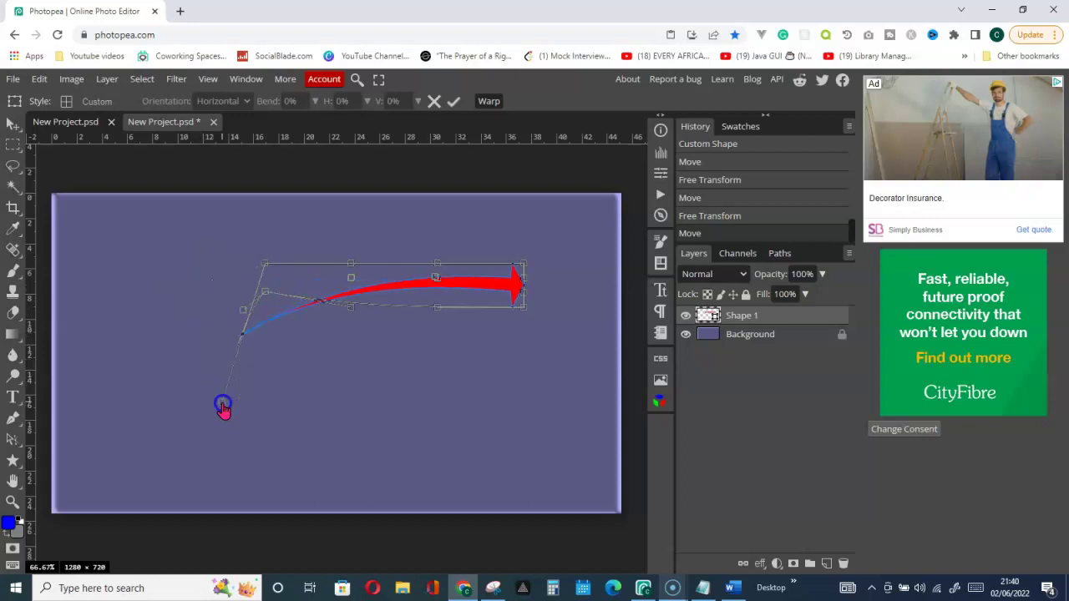
left_click_drag(218, 404, 211, 404)
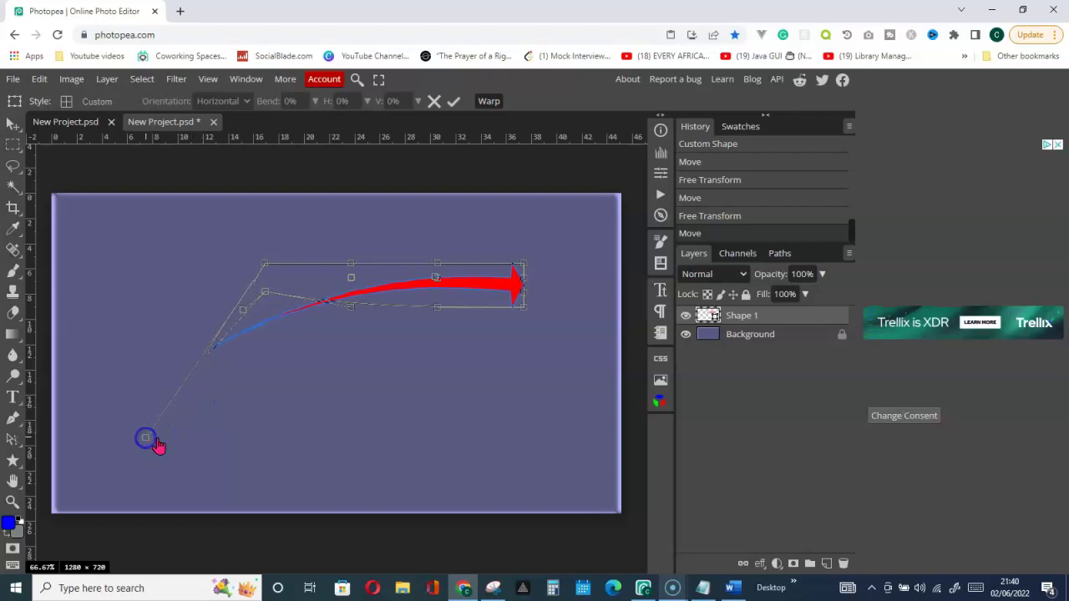
left_click(450, 106)
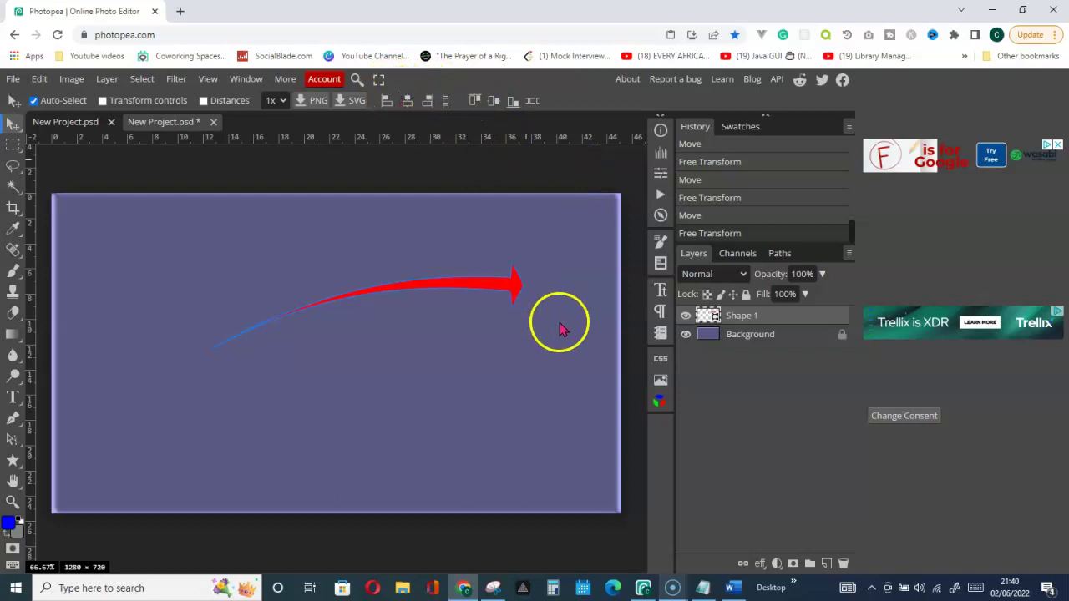
Drag the curved arrow slightly left, then dismiss the Edit > Transform menu without changes.
left_click_drag(424, 295, 370, 299)
left_click(42, 80)
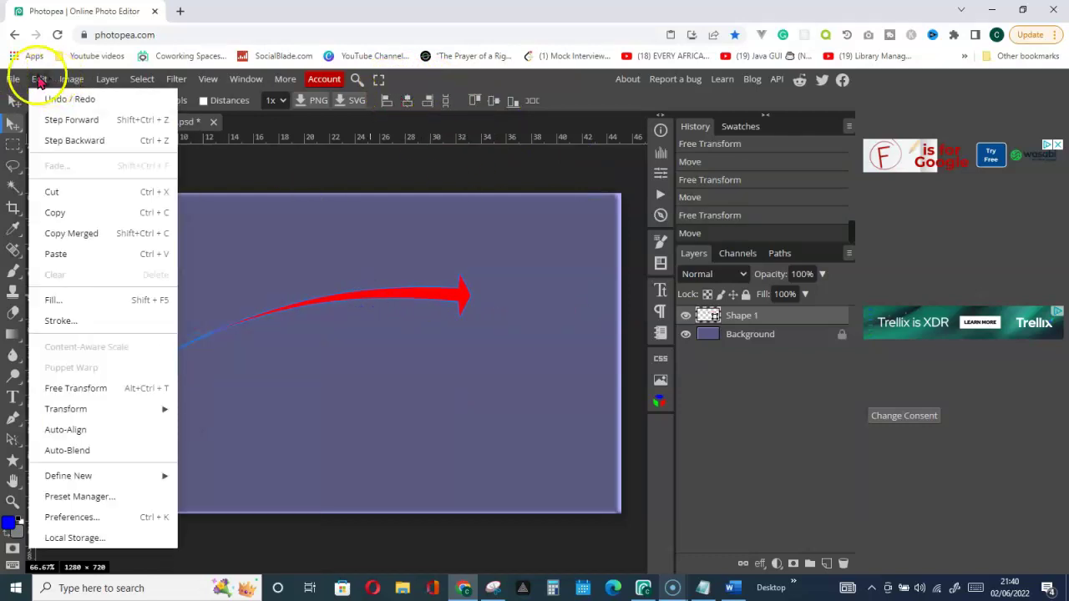
mouse_move(65, 409)
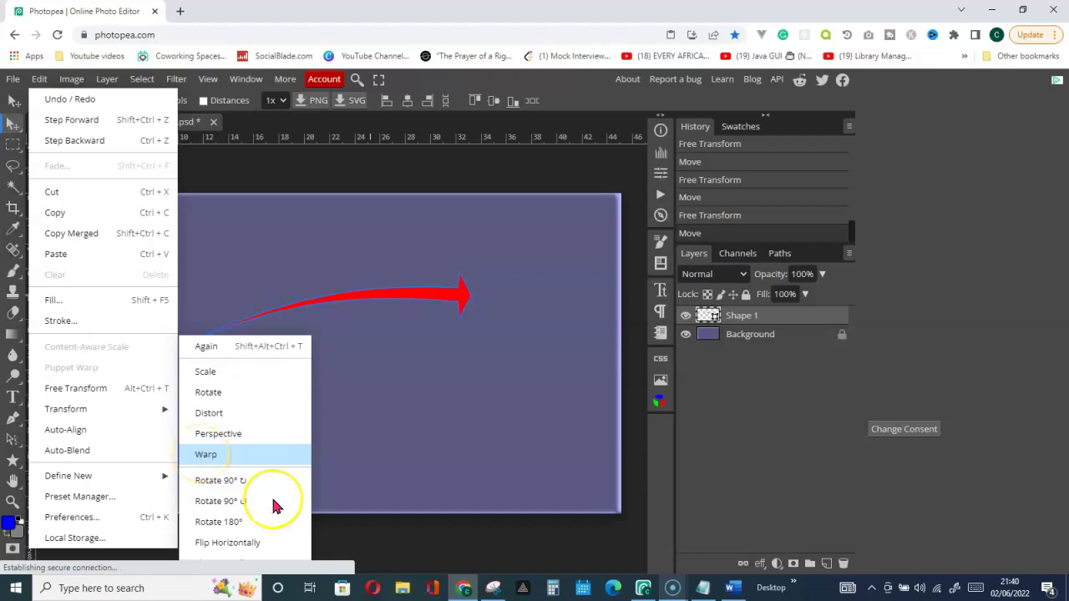
left_click(451, 347)
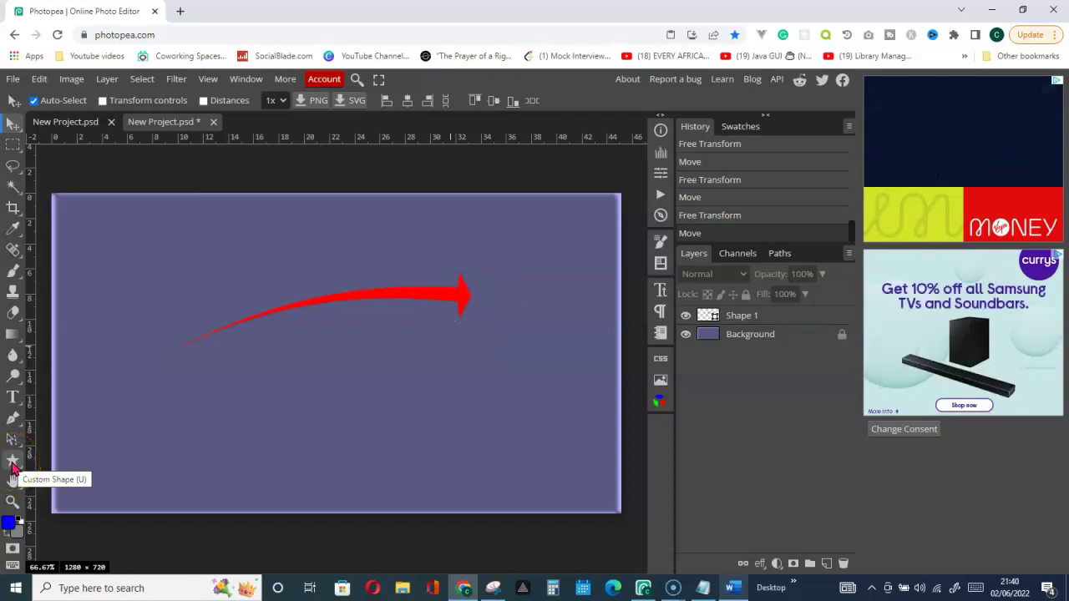
Choose the Facebook 'f' custom shape and place it at 100 × 100 below the arrow.
left_click(14, 467)
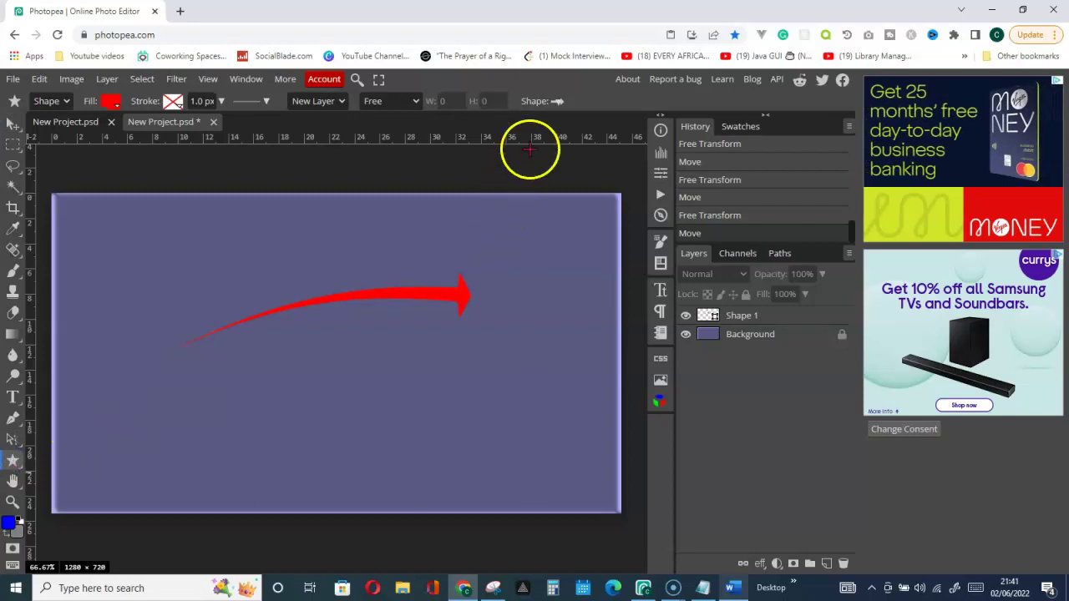
left_click(556, 101)
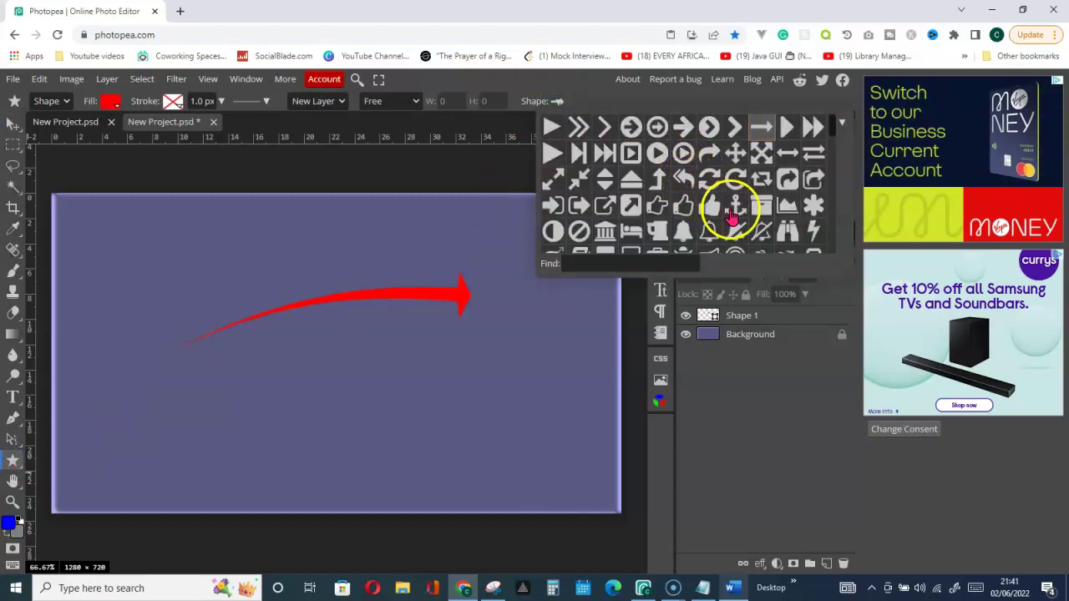
scroll(701, 209, "down", 5)
scroll(710, 227, "down", 8)
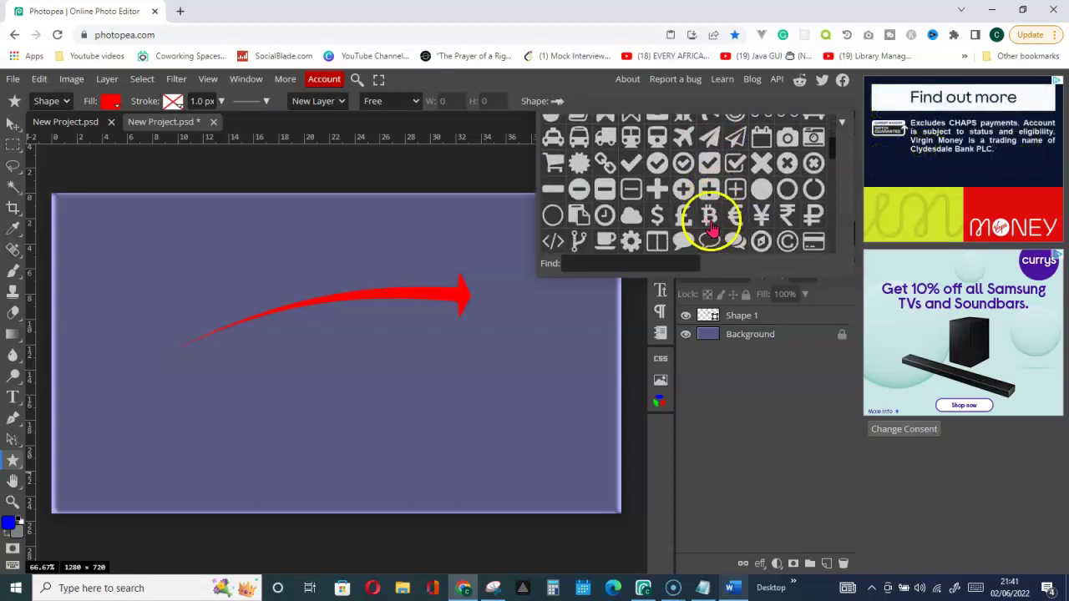
scroll(708, 225, "down", 5)
scroll(693, 226, "down", 3)
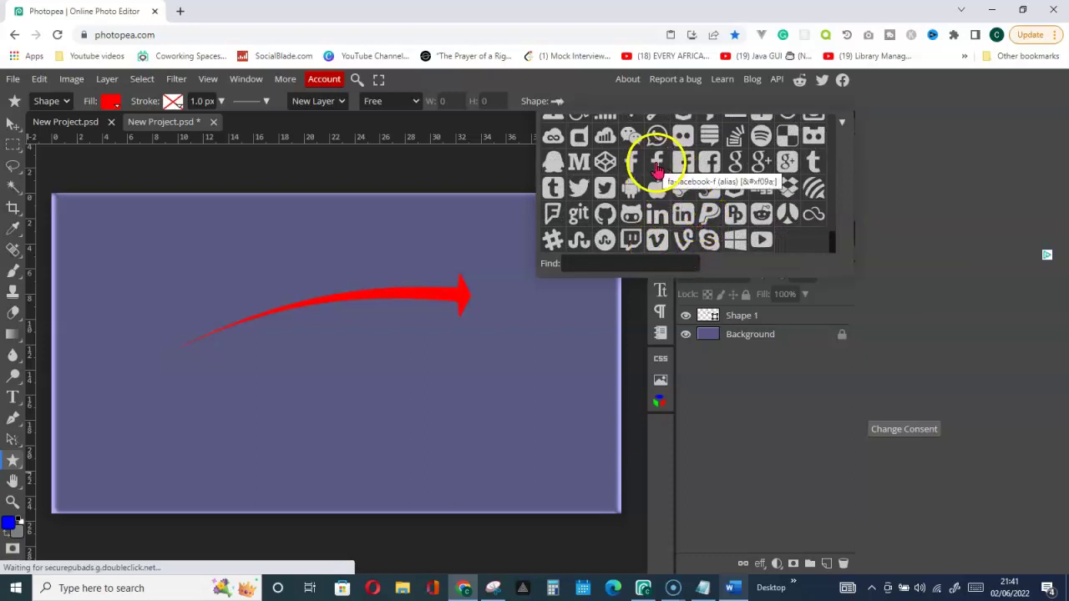
left_click(304, 373)
left_click(274, 320)
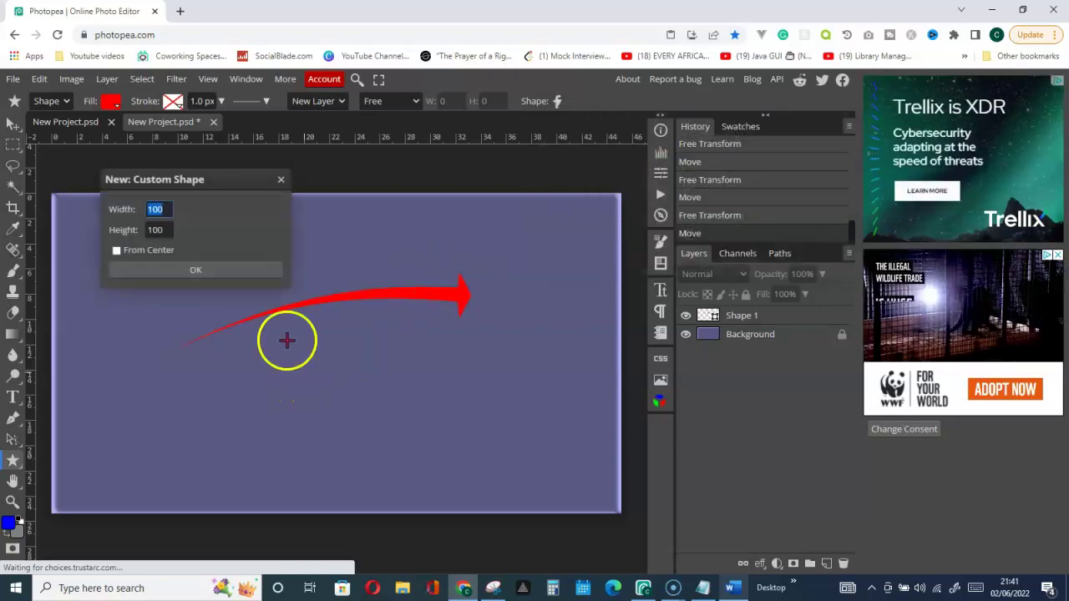
left_click(202, 271)
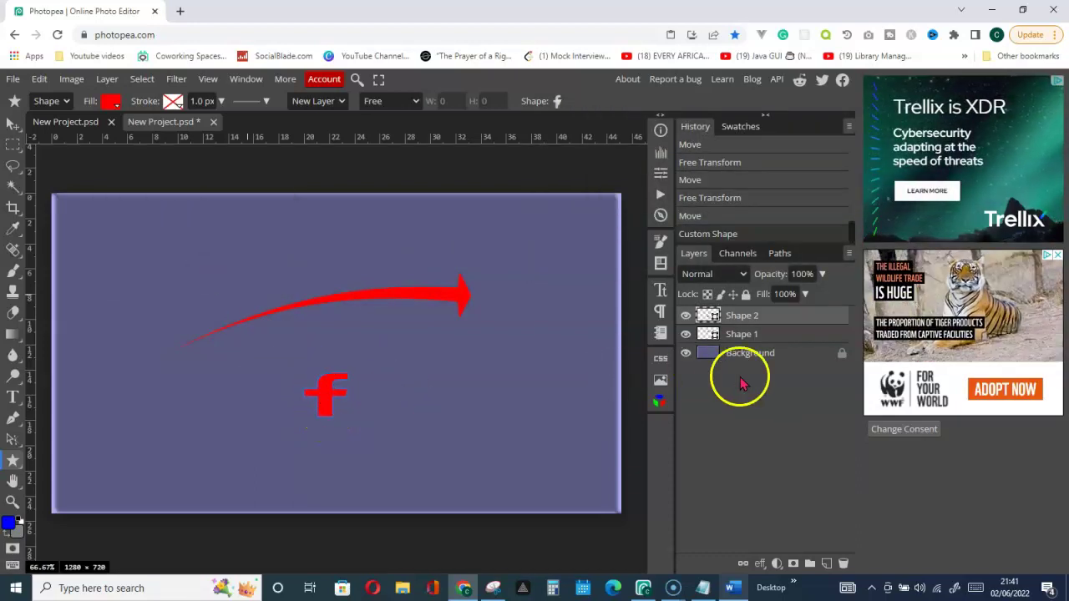
Add a dark navy 0e0e7e Color Overlay to the Shape 2 Facebook f.
right_click(742, 315)
left_click(663, 214)
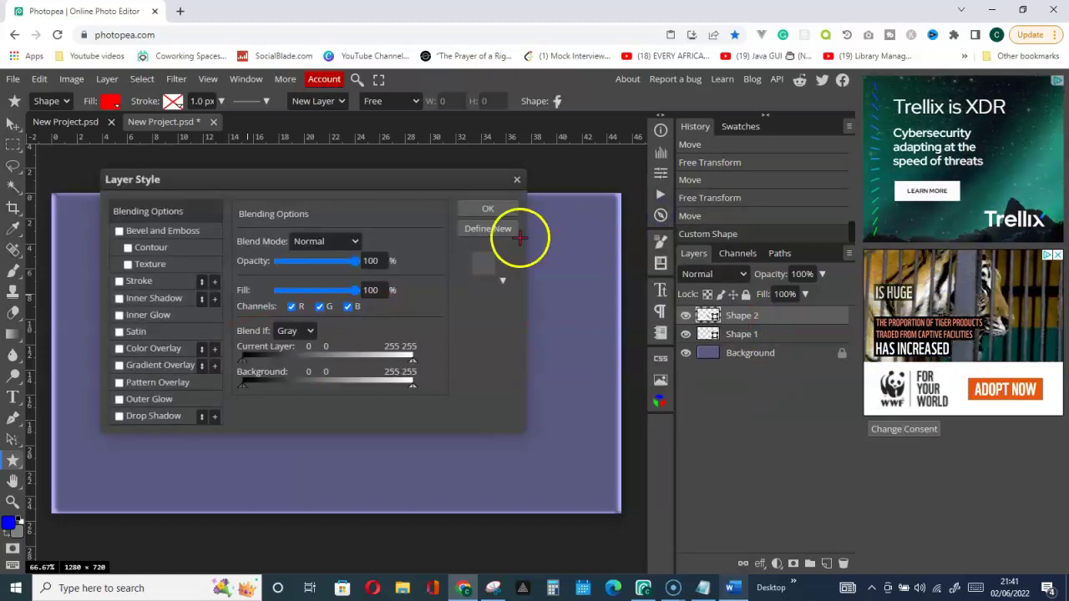
left_click_drag(358, 182, 752, 129)
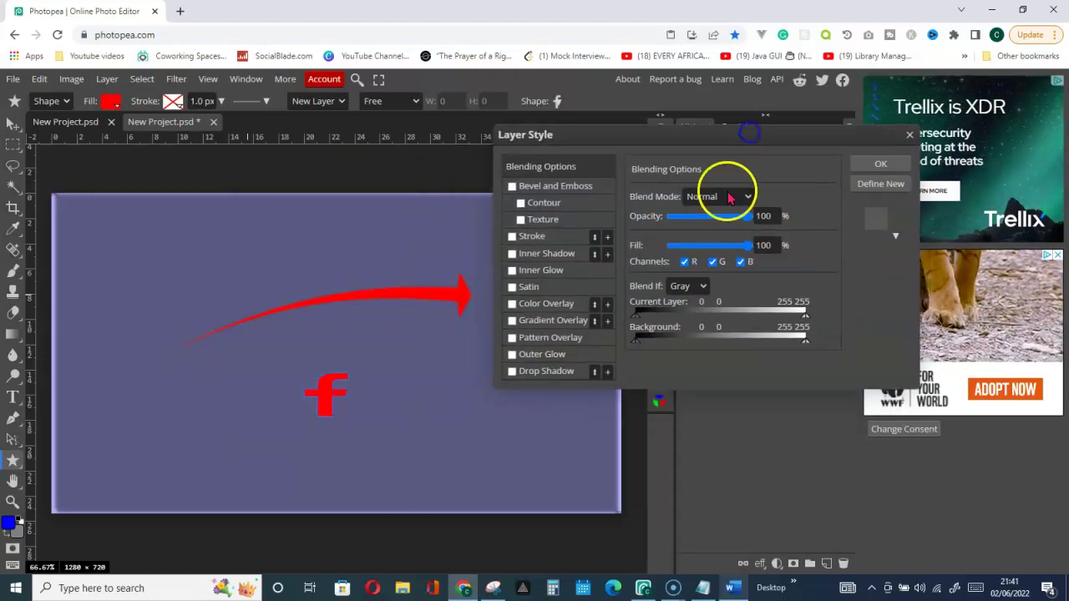
left_click(554, 305)
left_click(800, 216)
left_click(294, 343)
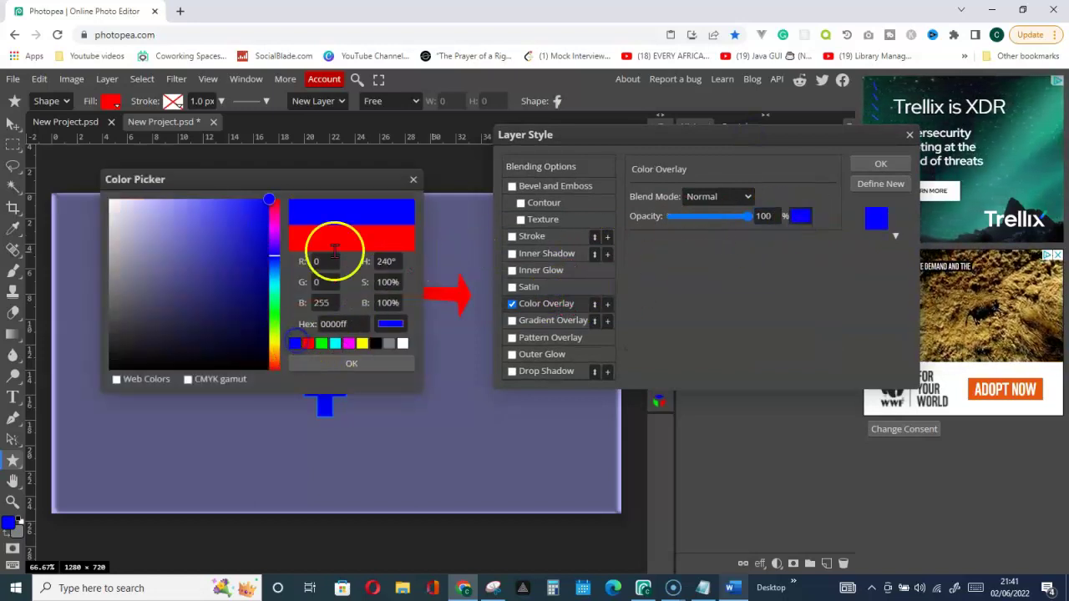
left_click_drag(339, 177, 738, 179)
left_click(648, 275)
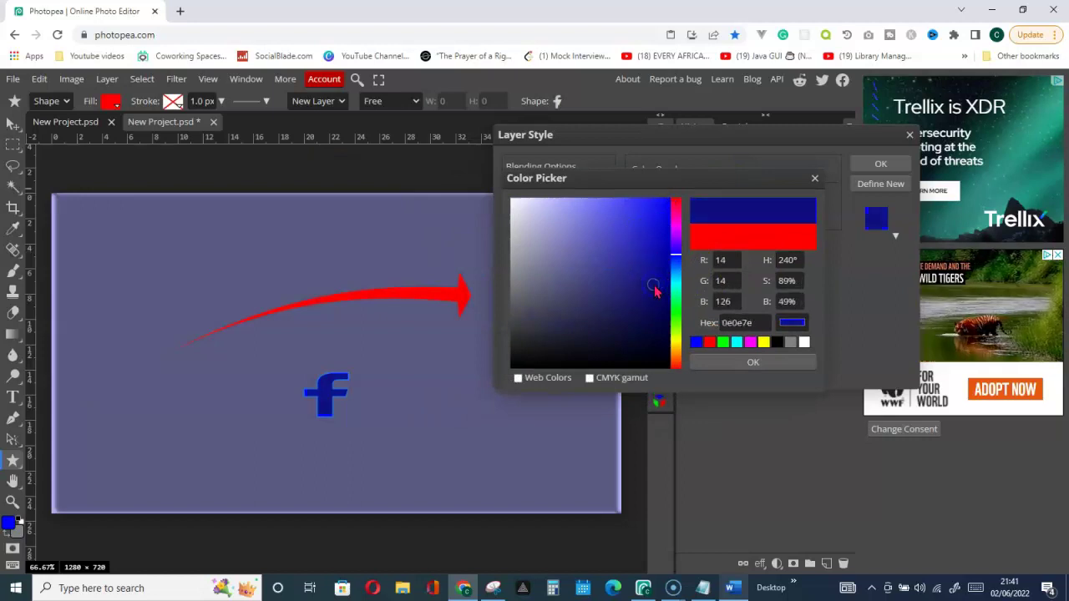
left_click(755, 361)
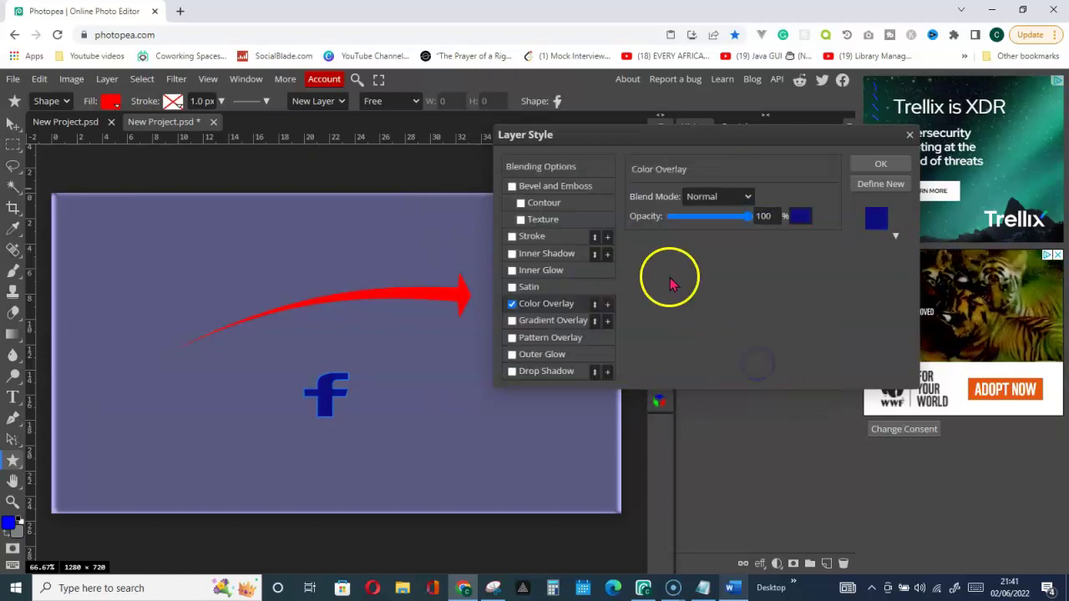
Add a white 3 px outside Stroke to the f and apply the styles.
left_click(531, 237)
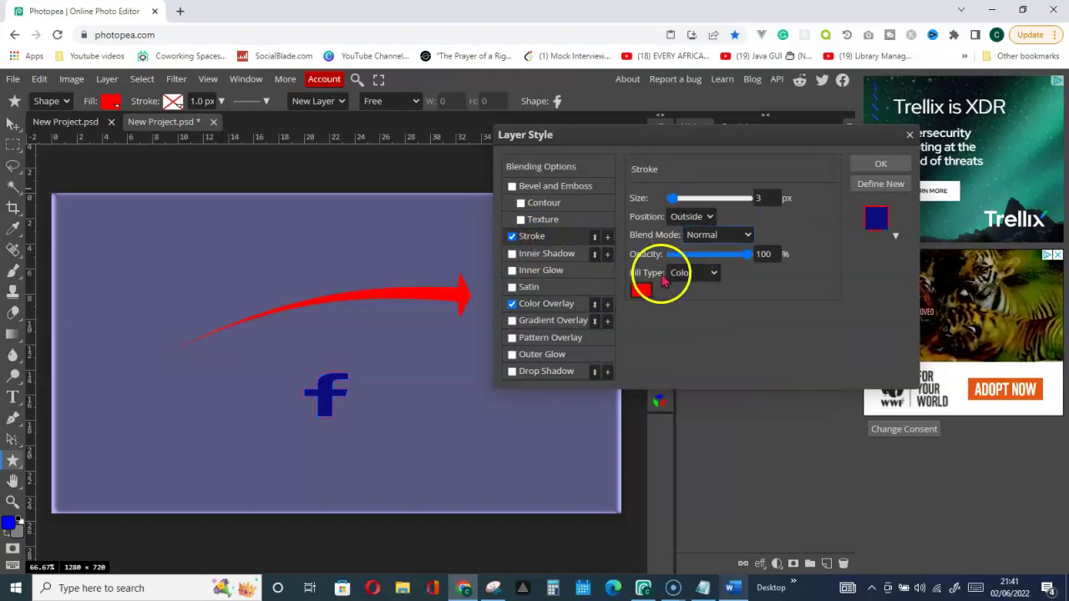
left_click(640, 290)
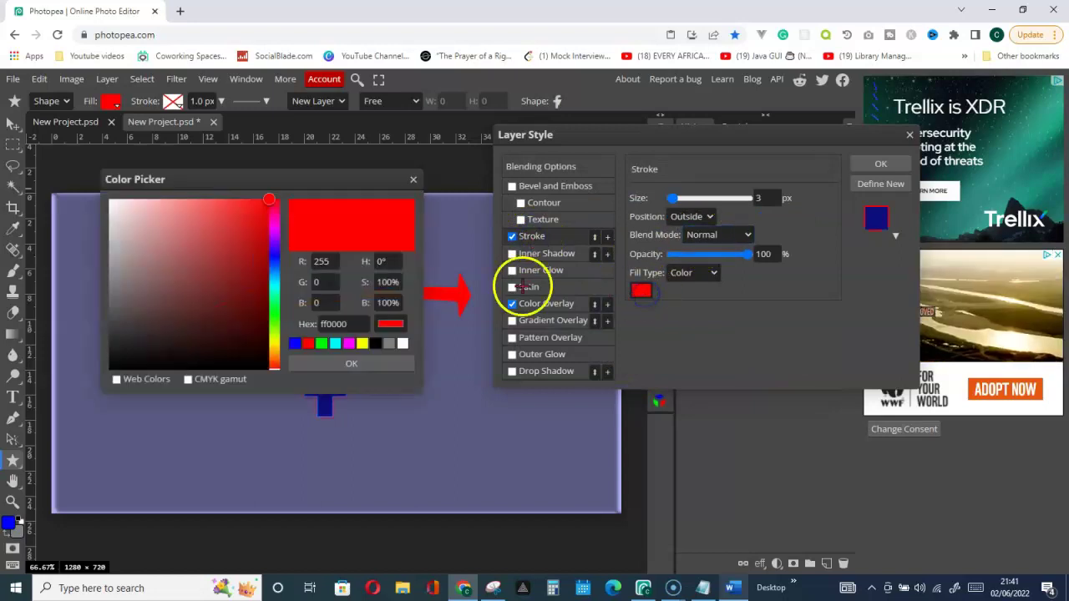
left_click(402, 343)
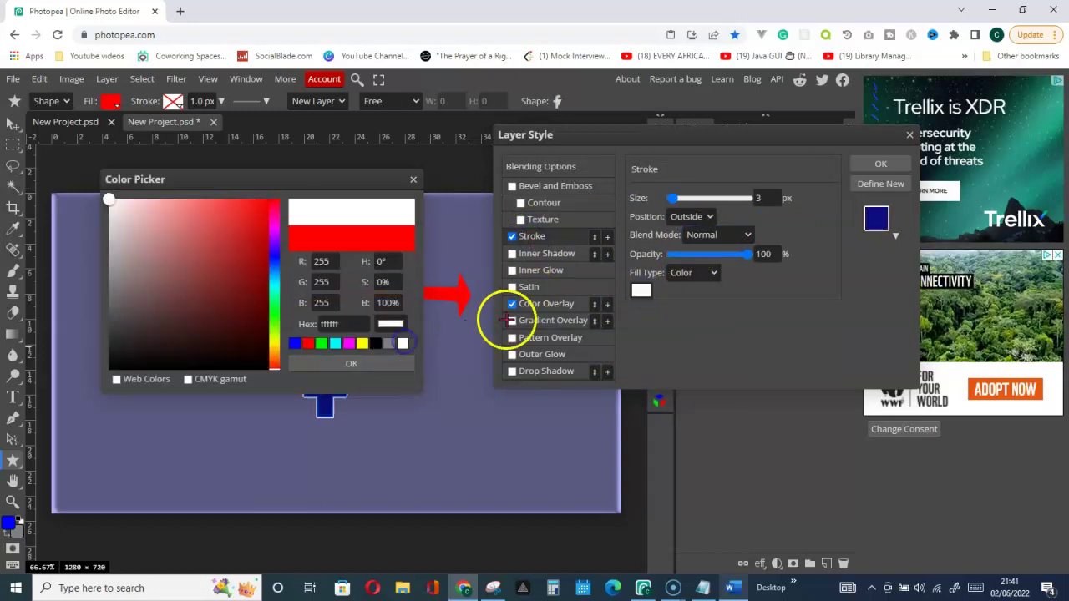
left_click(367, 362)
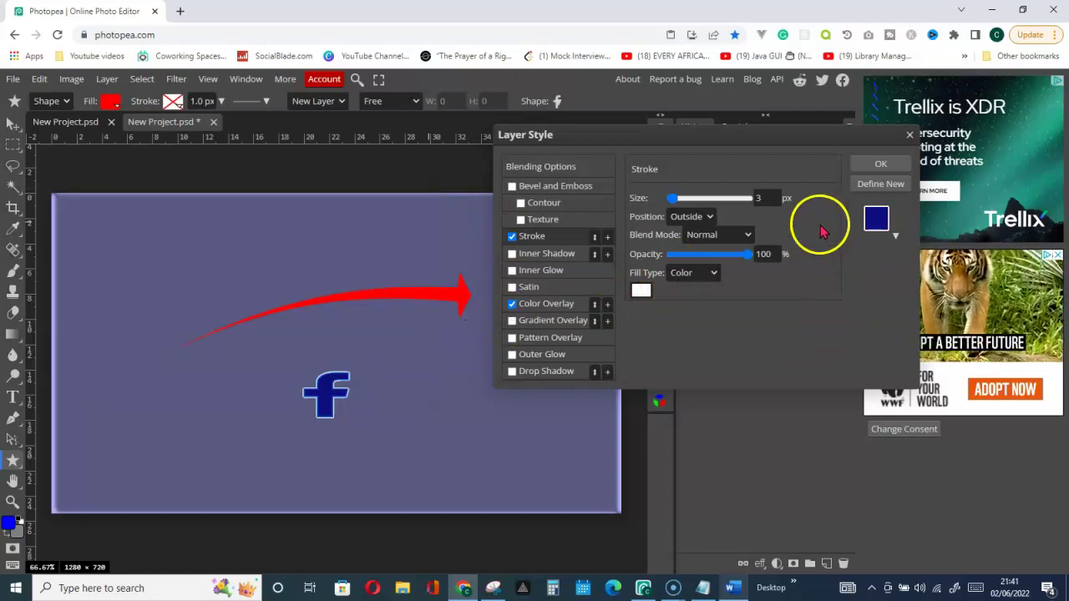
left_click(879, 164)
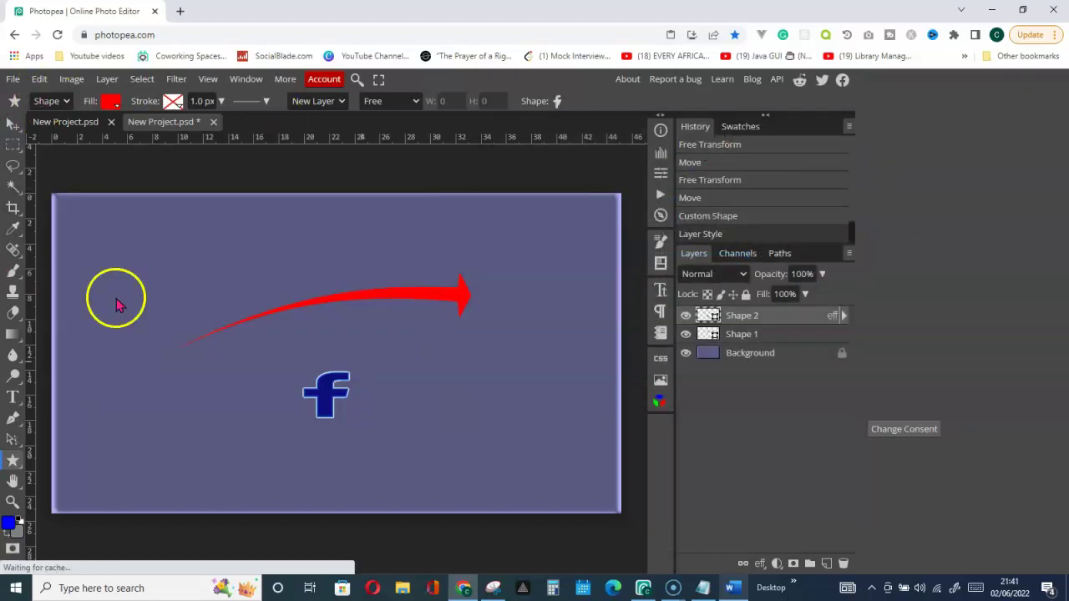
Place a 100×100 Windows logo custom shape at the canvas's lower left.
left_click(558, 101)
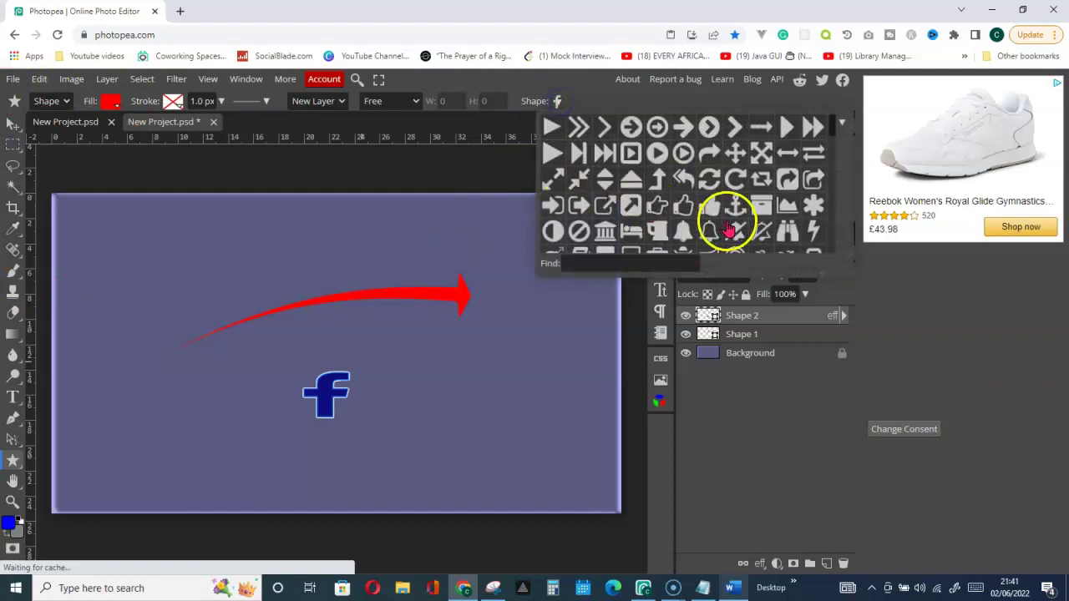
scroll(735, 216, "down", 2)
scroll(734, 216, "down", 8)
scroll(735, 216, "up", 5)
scroll(735, 215, "down", 6)
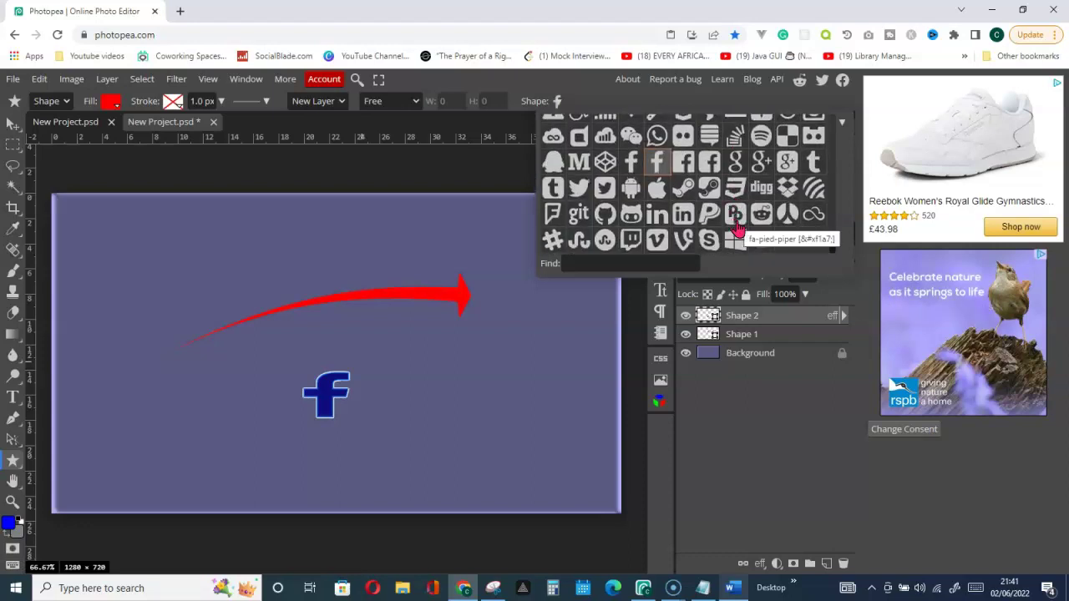
left_click(735, 239)
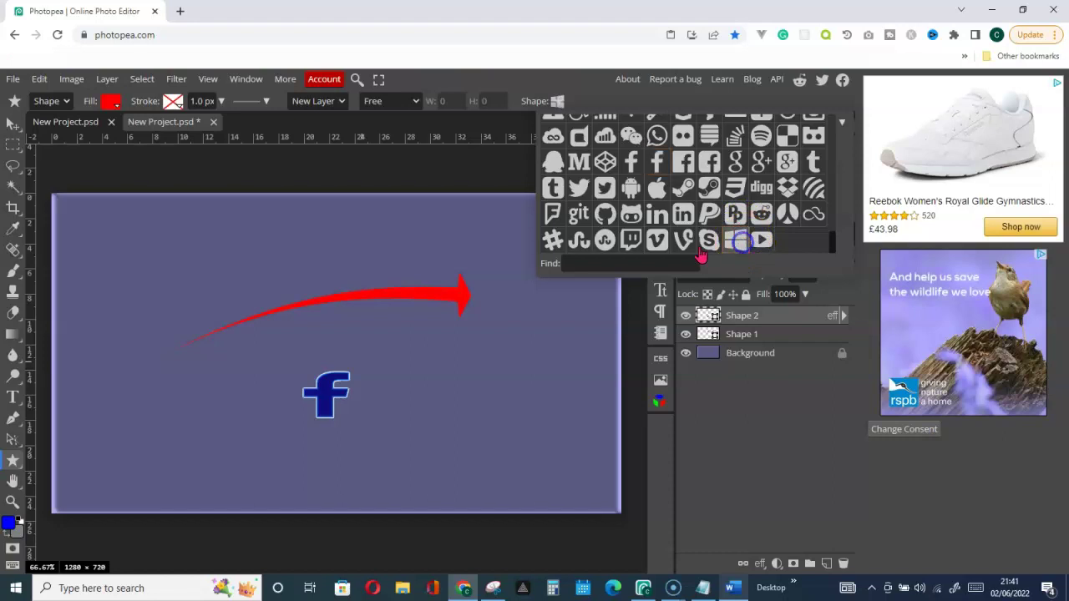
left_click(130, 396)
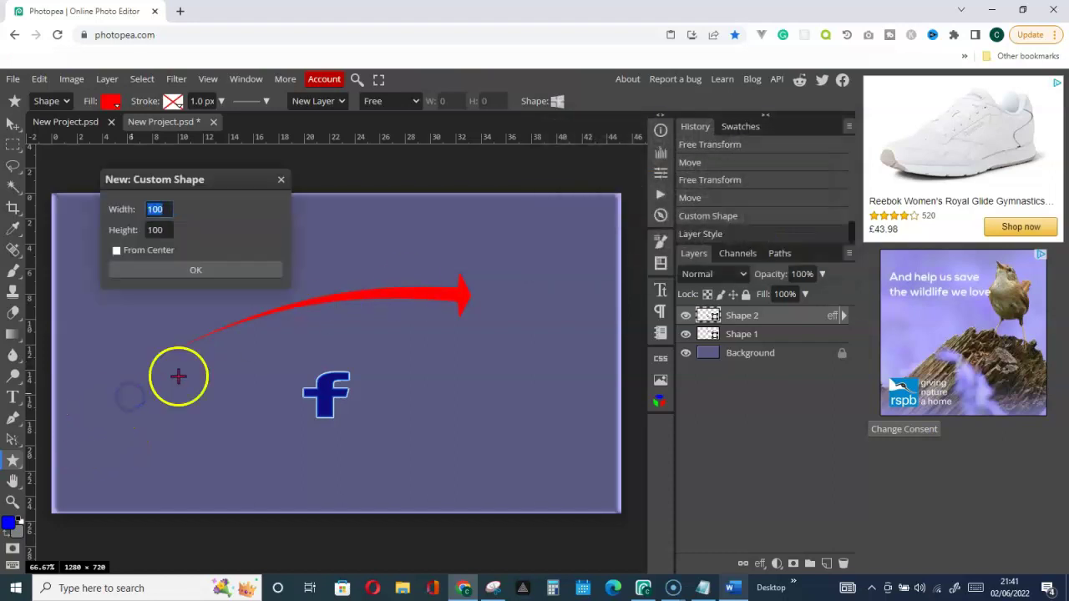
left_click(195, 268)
Give the Shape 3 Windows logo a bright blue 2626e9 Color Overlay.
right_click(693, 316)
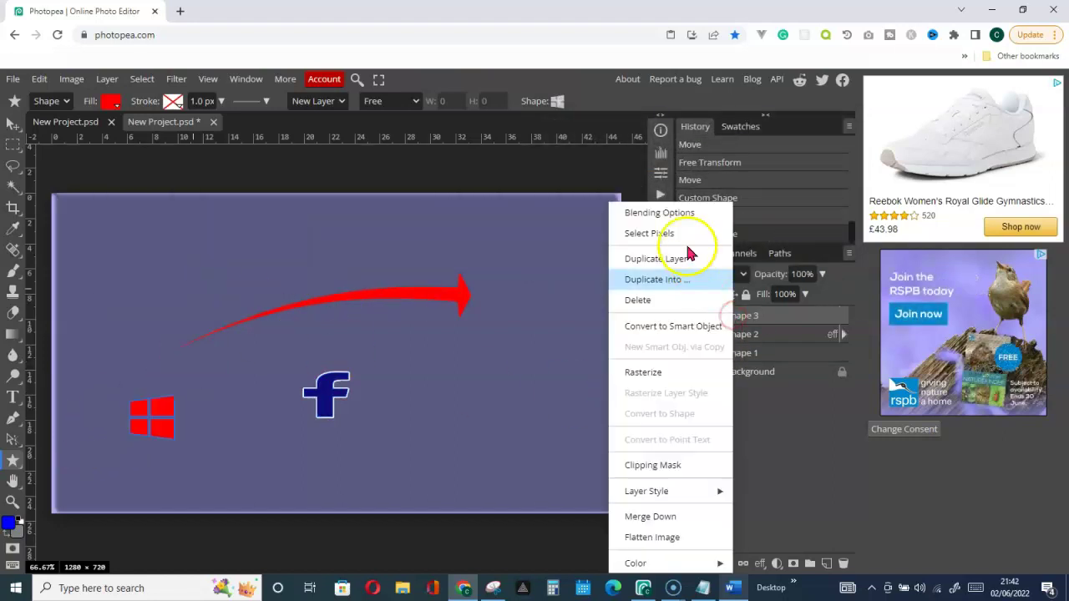
left_click(668, 212)
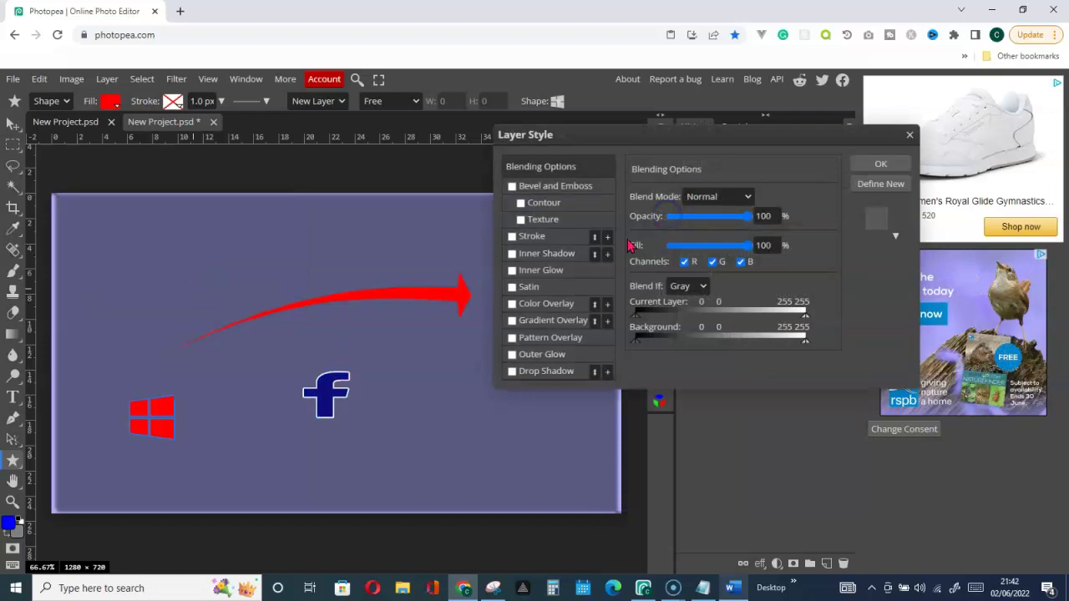
left_click(561, 303)
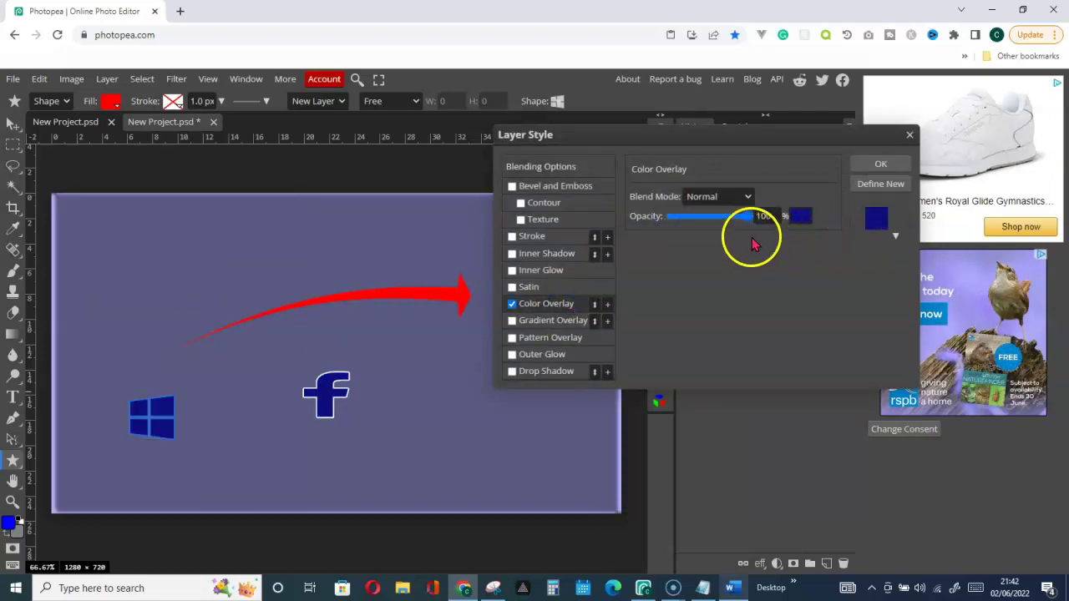
left_click(799, 217)
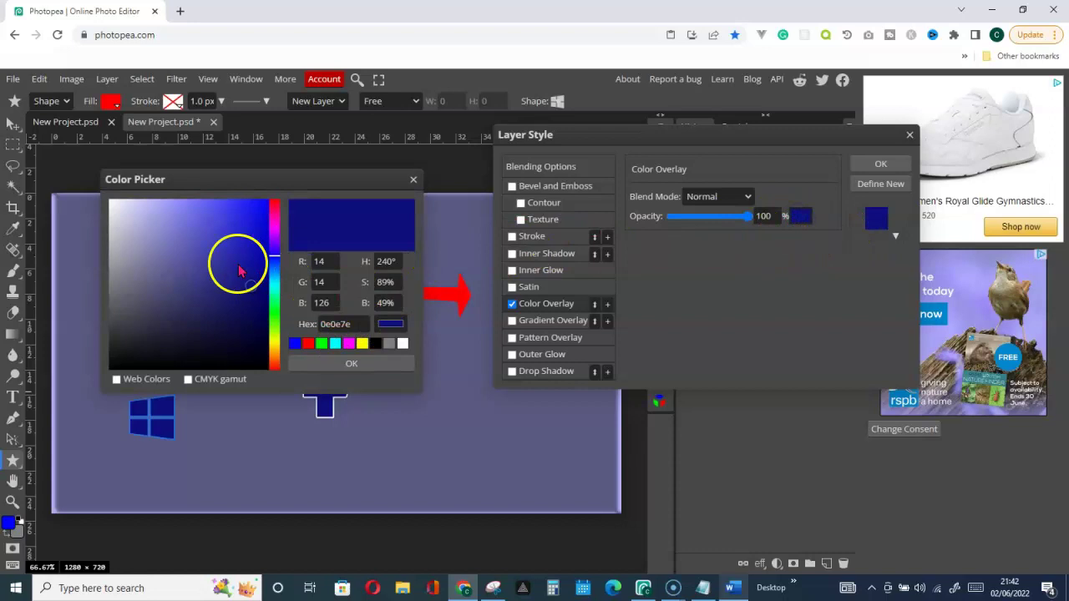
left_click(213, 259)
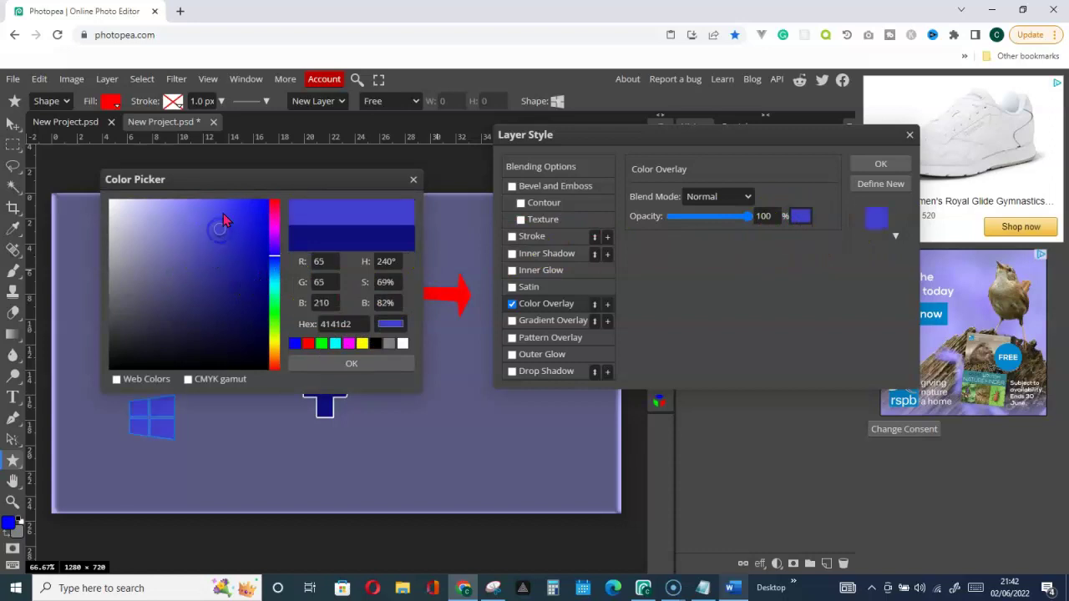
left_click(367, 361)
left_click(794, 215)
left_click(880, 163)
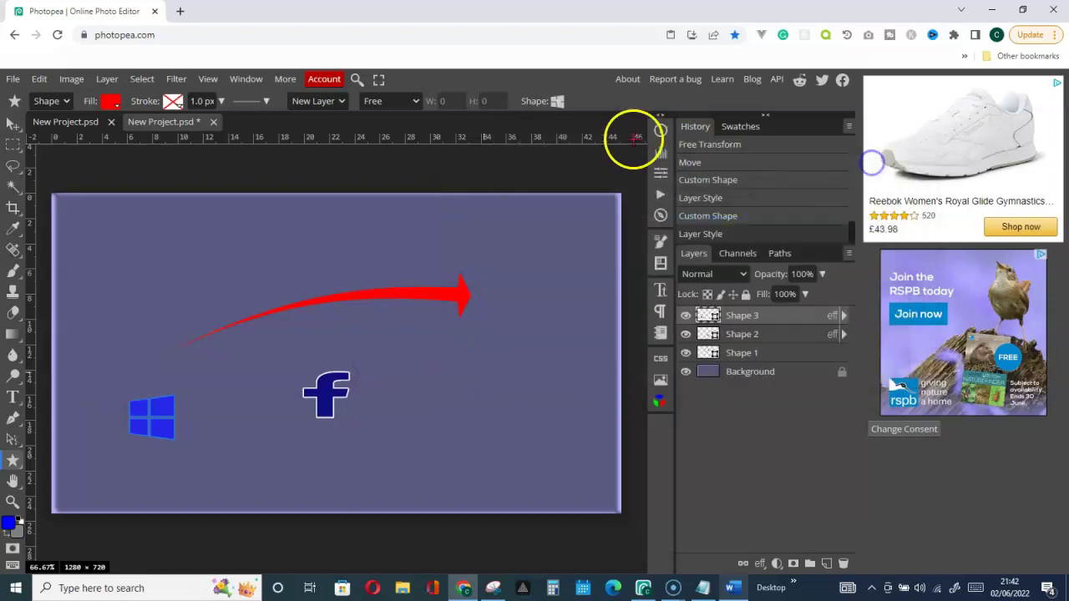
Find the Android shape by searching 'and' and place it 100×100 right of the f.
left_click(558, 101)
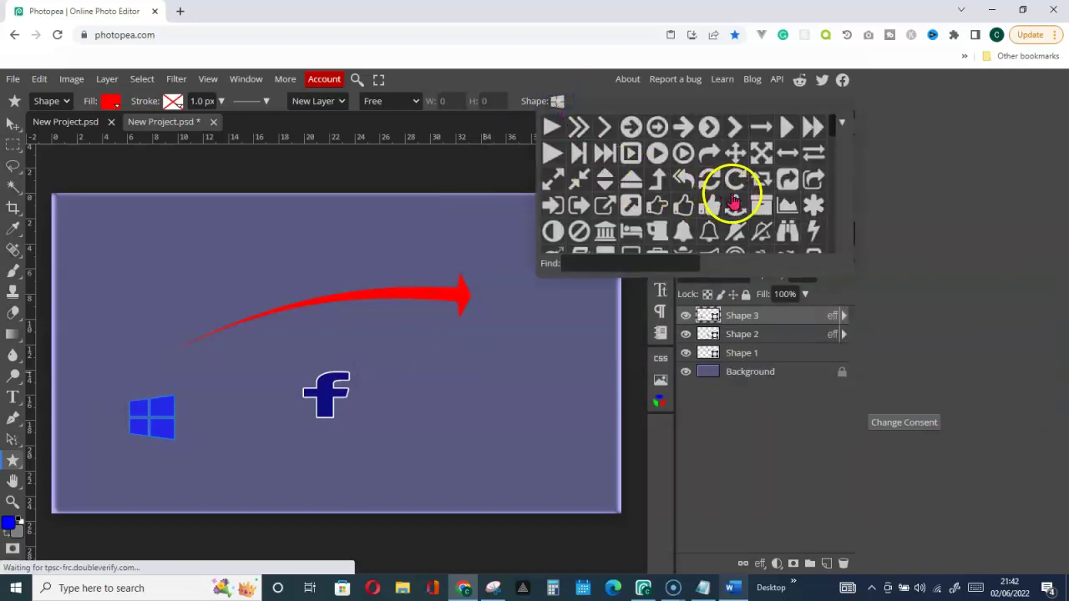
scroll(705, 163, "down", 1)
scroll(706, 163, "down", 3)
left_click(598, 263)
type("and")
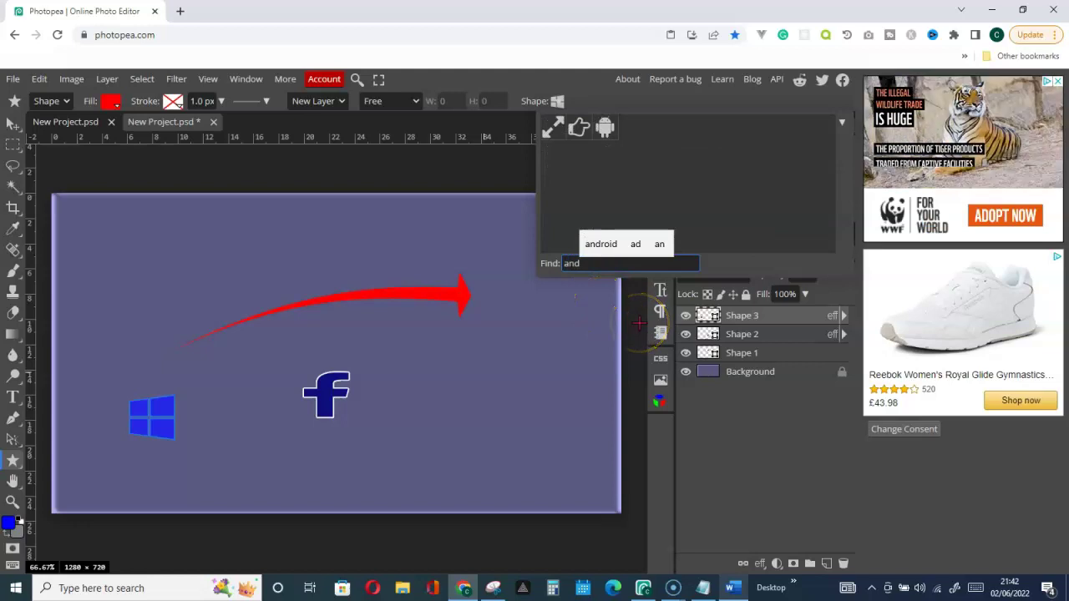
left_click(607, 133)
left_click(432, 389)
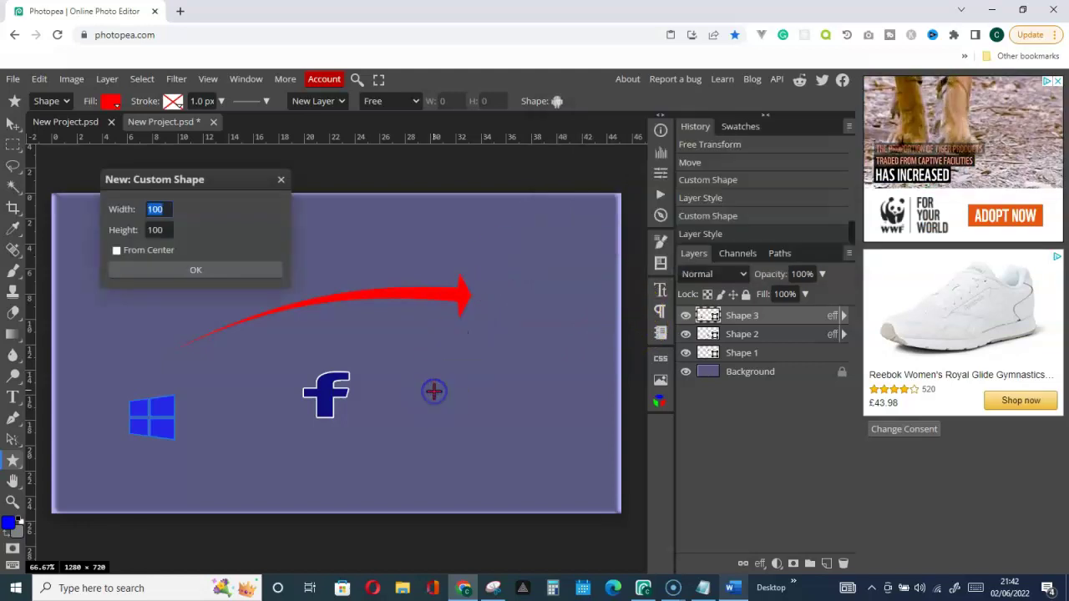
left_click(185, 270)
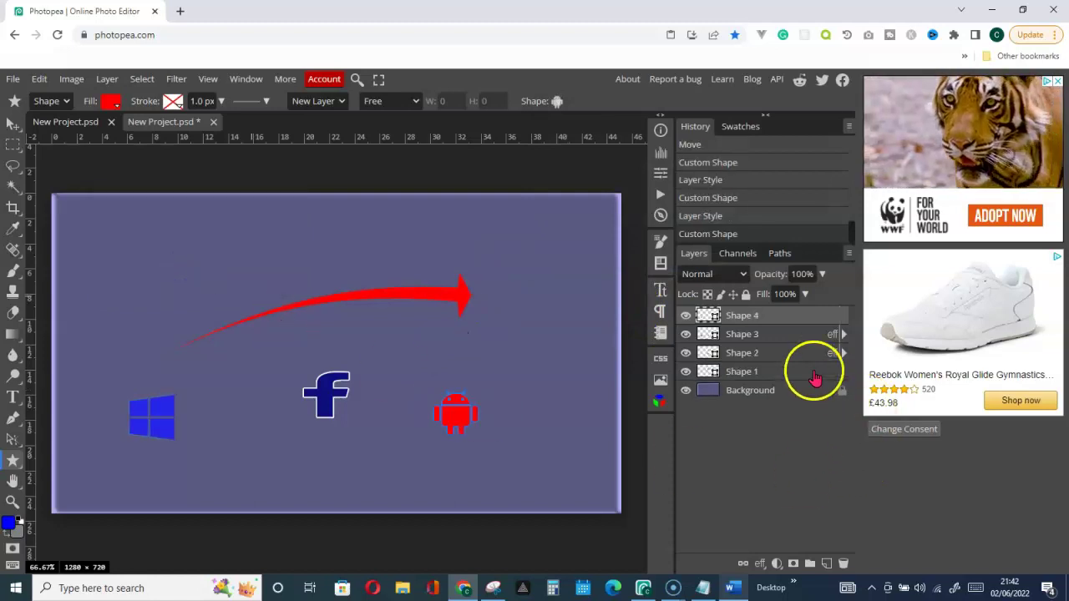
Give the Shape 4 Android robot a green 00ff00 Color Overlay and a Drop Shadow.
right_click(761, 314)
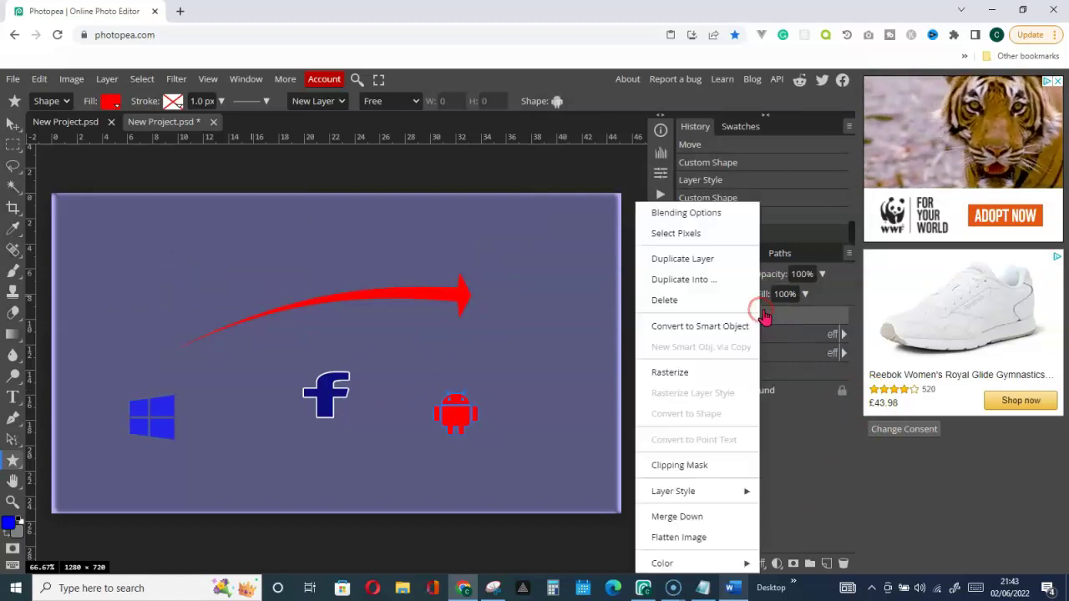
left_click(699, 215)
left_click(551, 309)
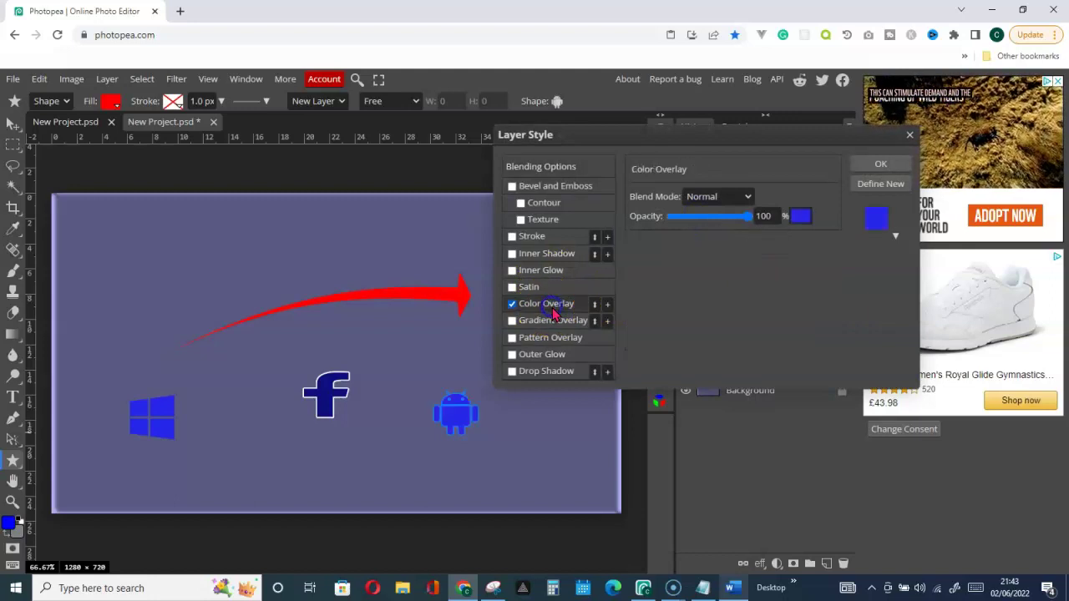
left_click(800, 217)
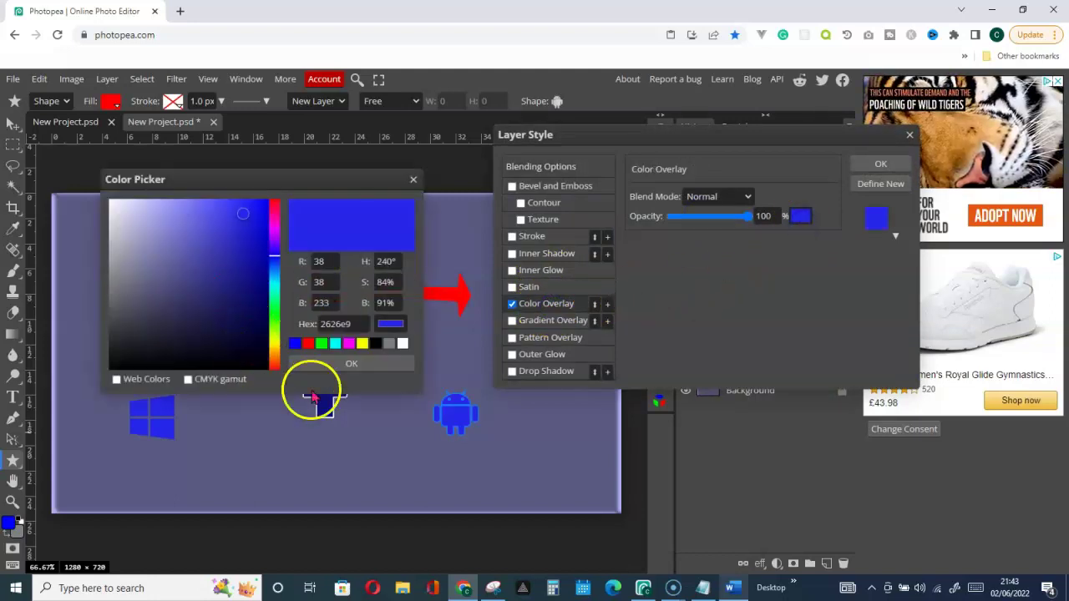
left_click(322, 343)
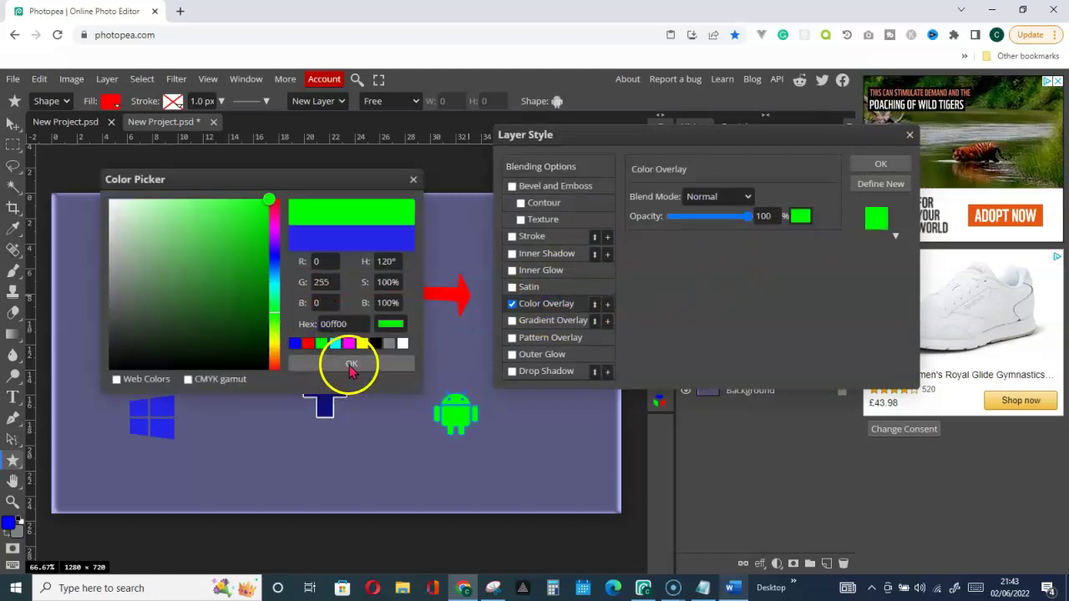
left_click(351, 364)
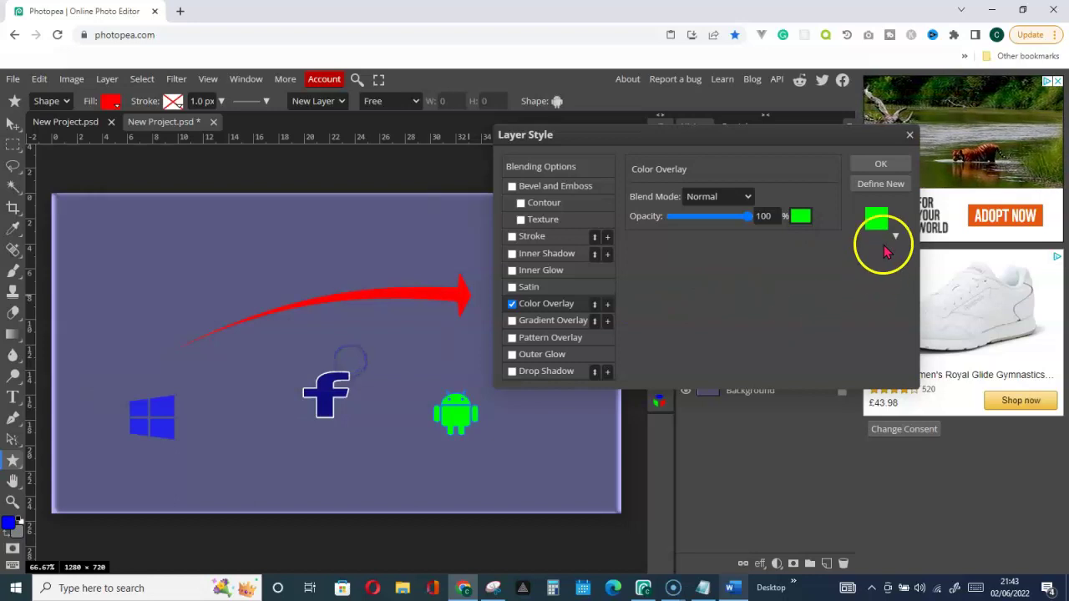
left_click(547, 374)
left_click(881, 165)
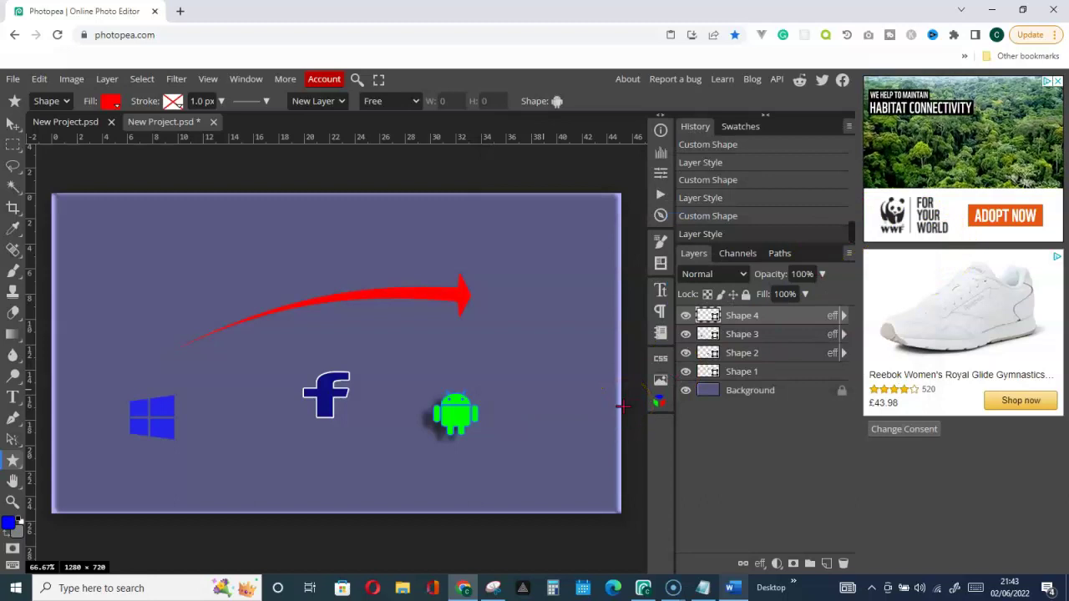